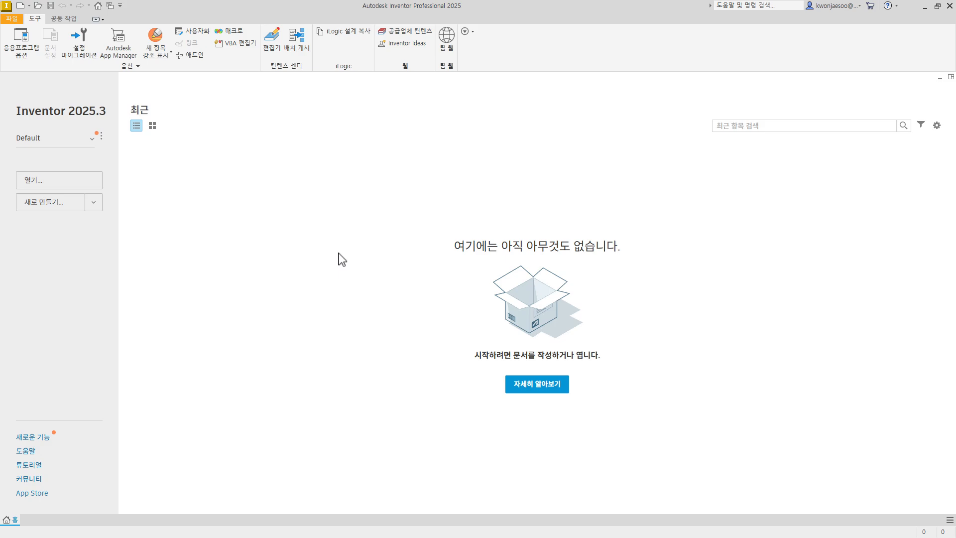
Create a new part from the Standard.ipt template.
click(46, 210)
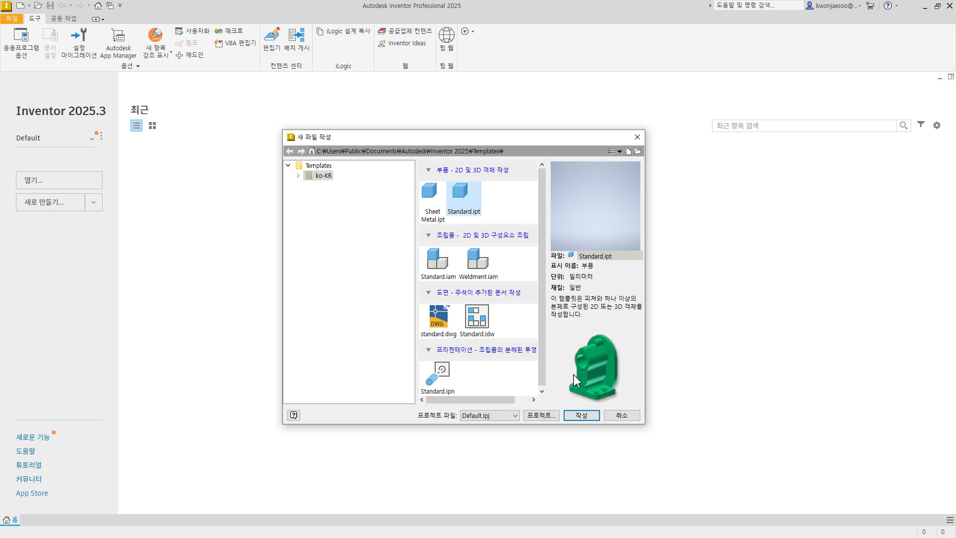
click(583, 419)
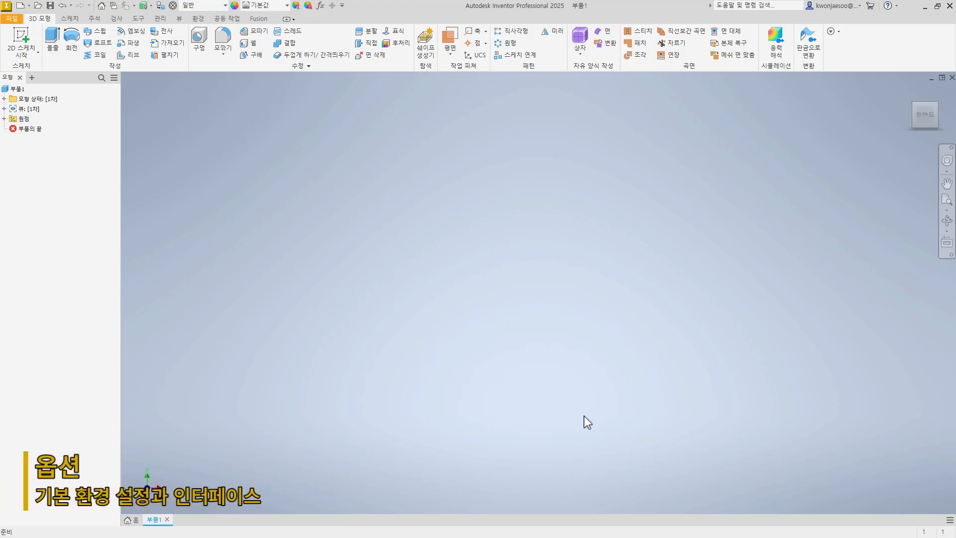
Open the application options and set the general text appearance size to 9, applying the change.
click(136, 19)
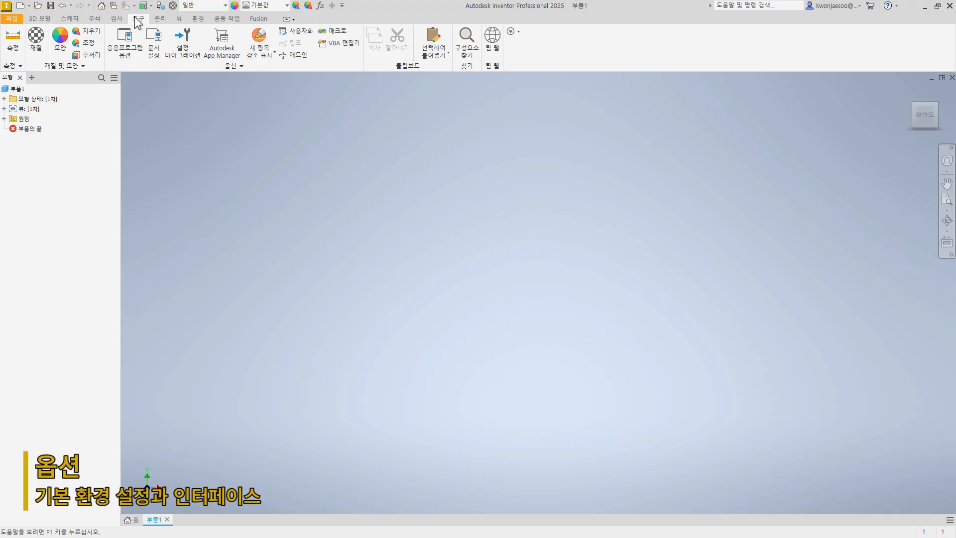
click(124, 55)
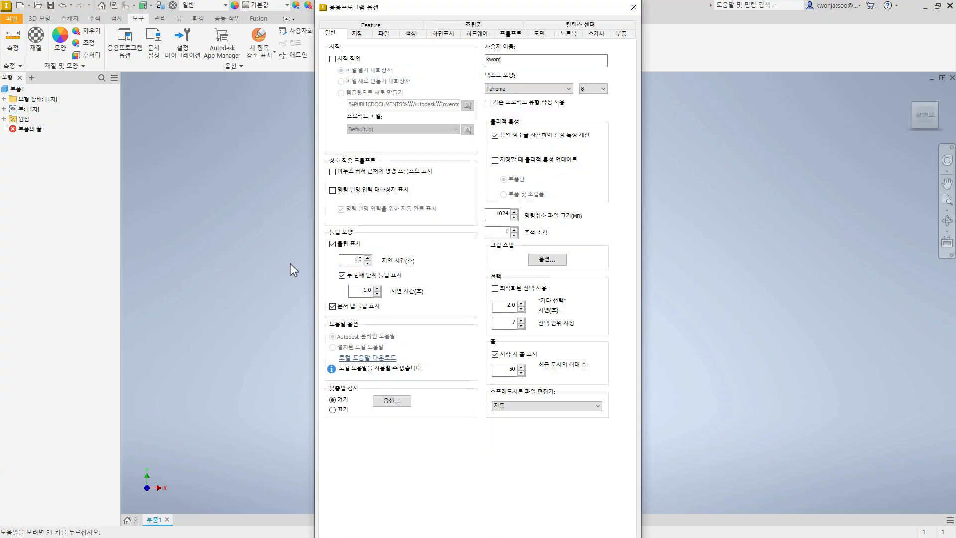
mouse_move(446, 6)
mouse_down()
mouse_move(462, 120)
mouse_move(453, 22)
mouse_up()
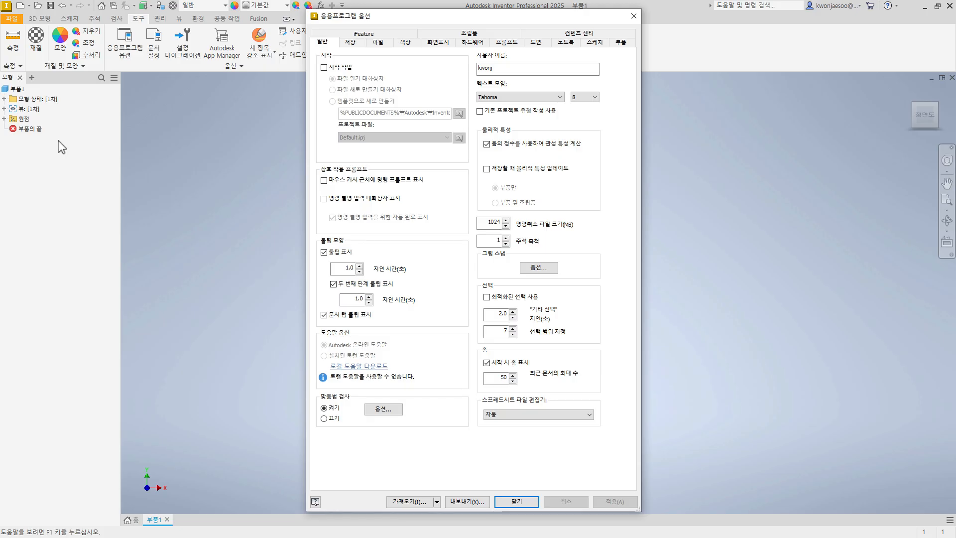
click(589, 97)
click(586, 113)
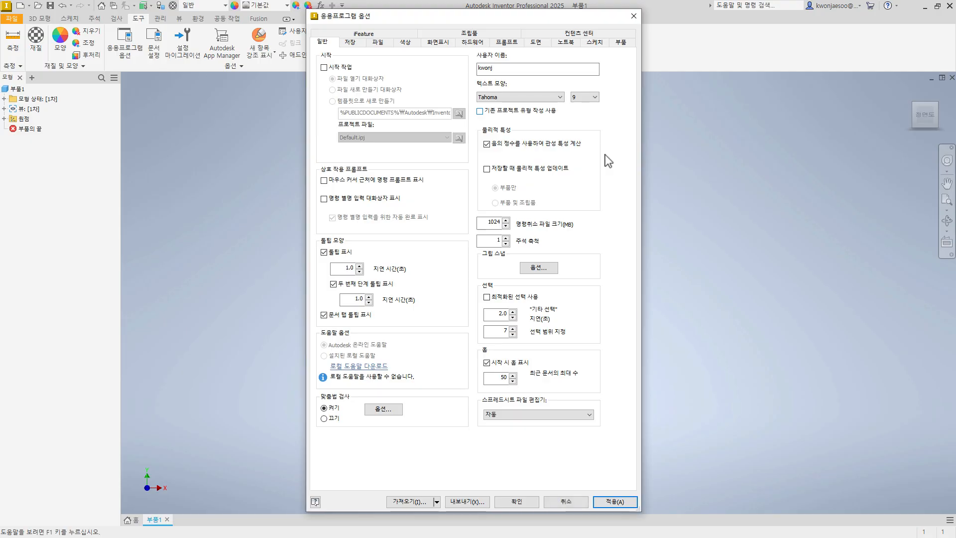
click(615, 501)
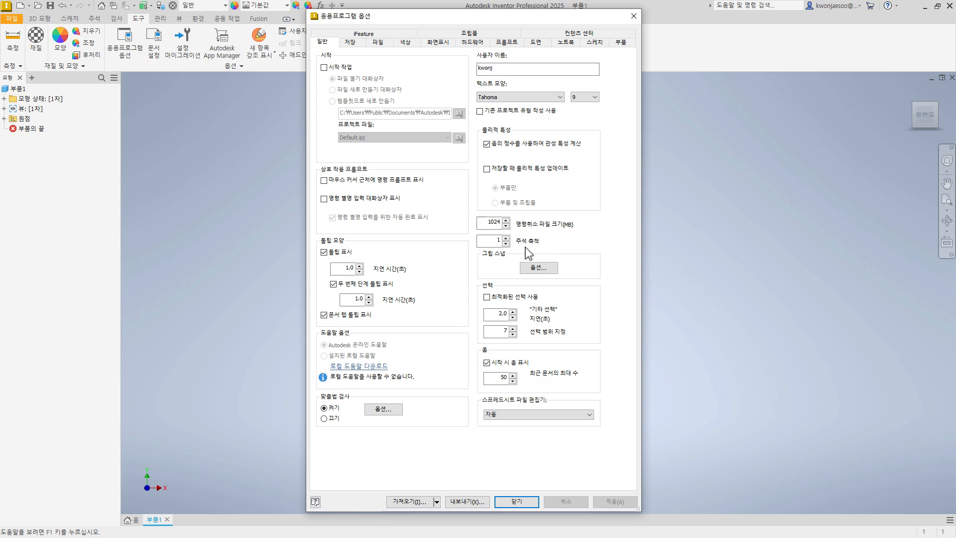
Set the annotation scale (주석 축척) to 2 in the general options and apply it.
double_click(497, 238)
text(2)
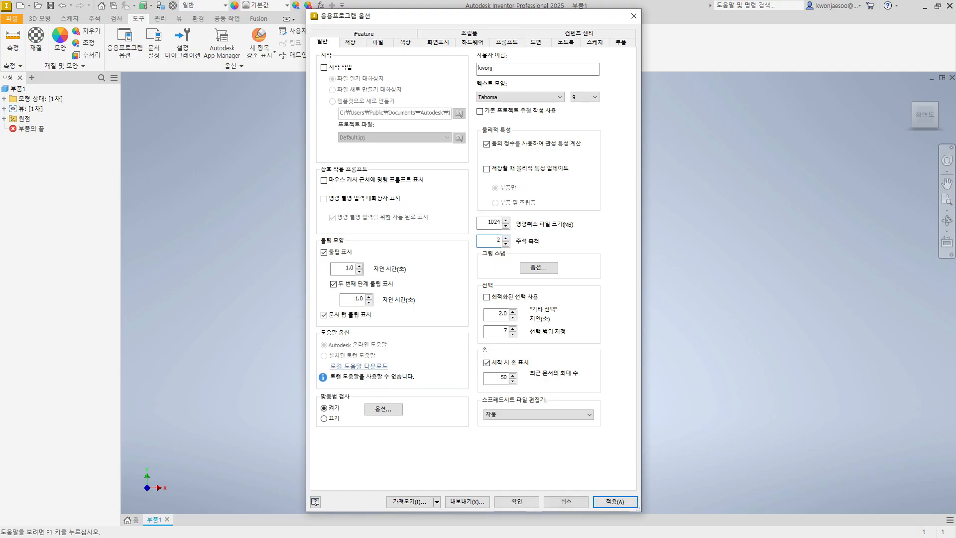
click(615, 502)
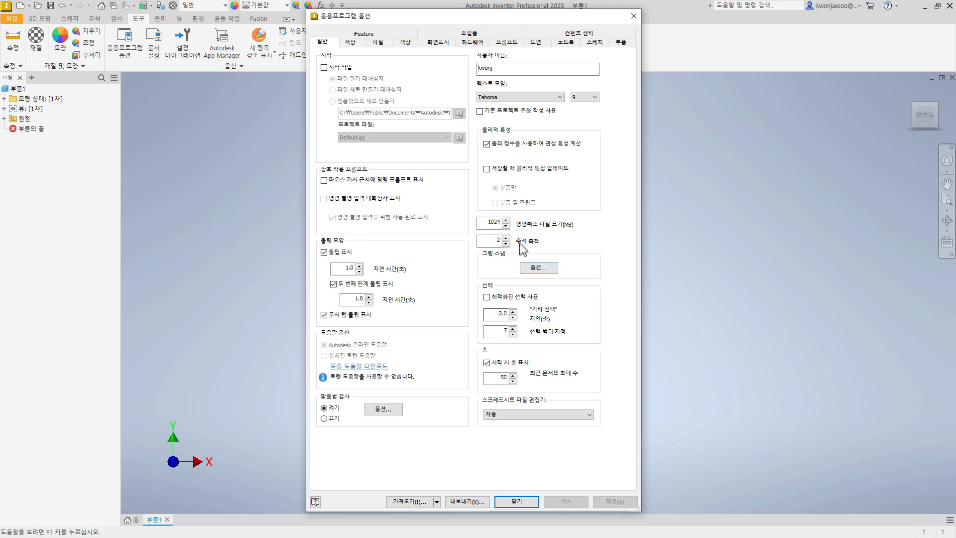
Set the annotation scale (주석 축척) to 1.5 in the general options and apply it.
double_click(498, 241)
text(1.5)
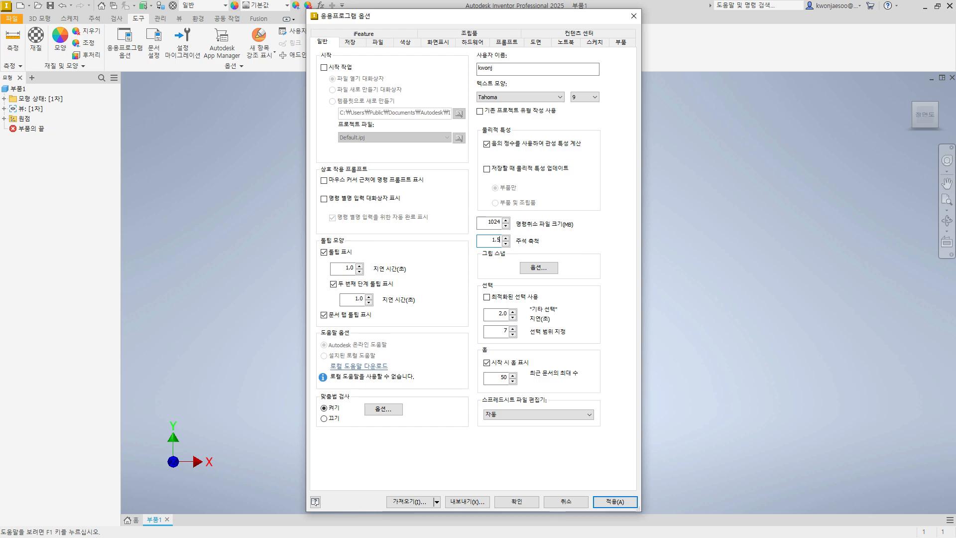
click(613, 502)
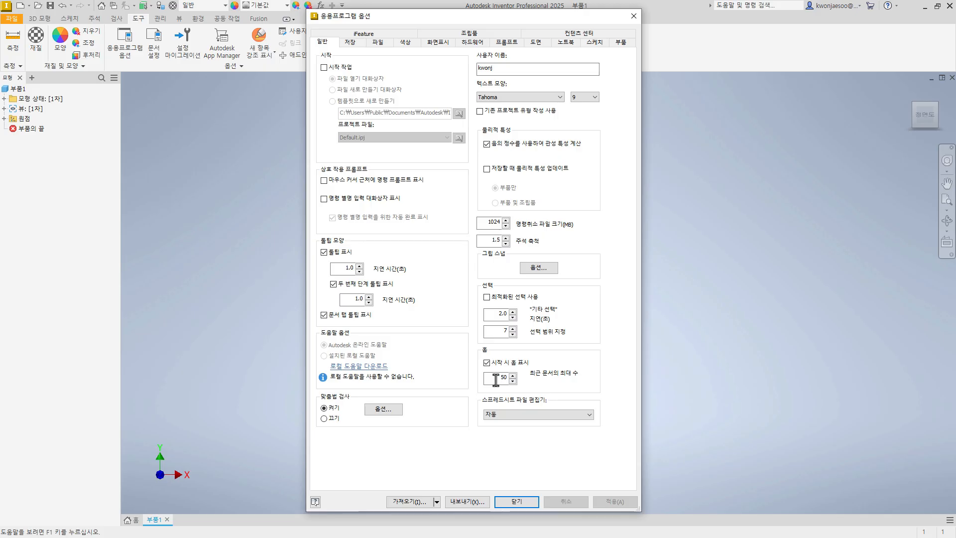
Review the file options and the default template's measurement unit and drawing standard, leaving the template configuration without changes.
click(351, 45)
click(378, 42)
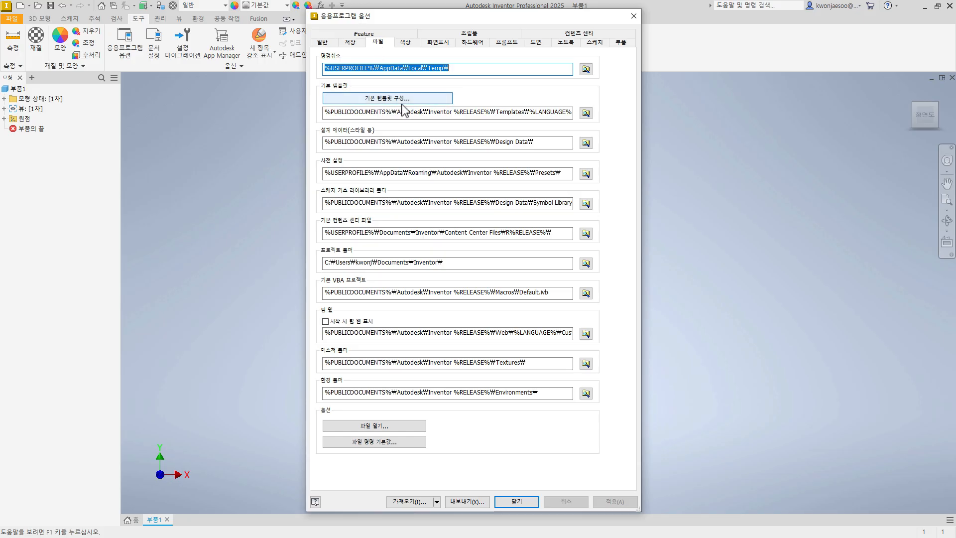
click(403, 103)
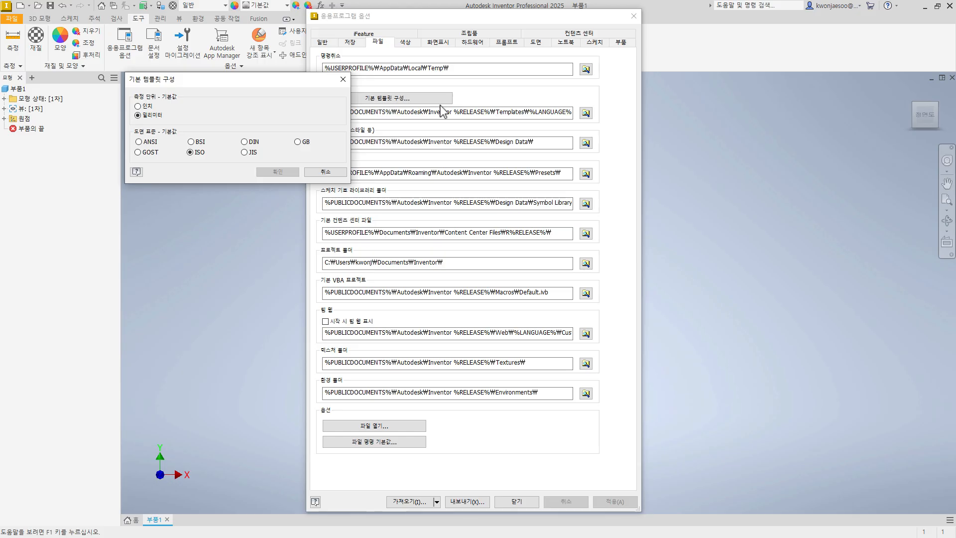
click(315, 174)
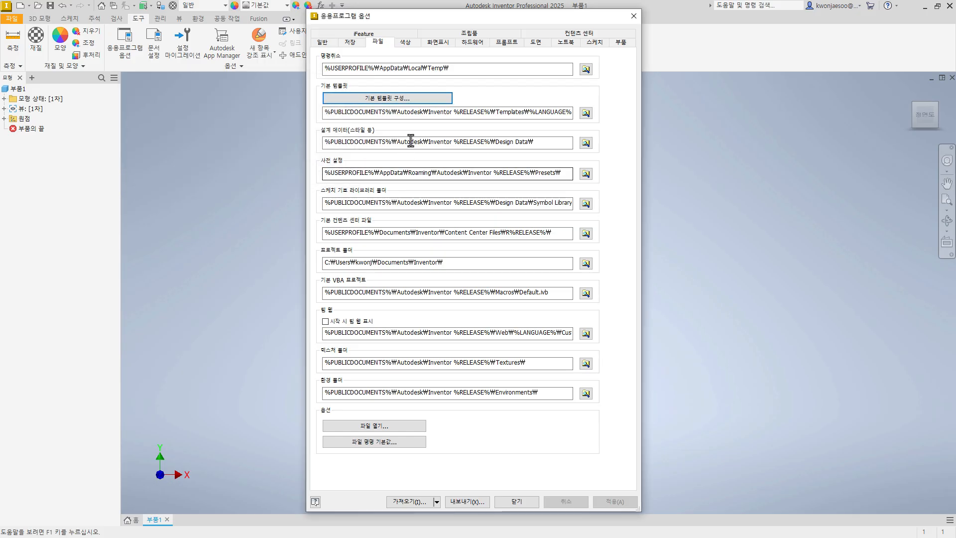
Set the UI theme to dark (어둡게) in the color options and apply it.
click(406, 43)
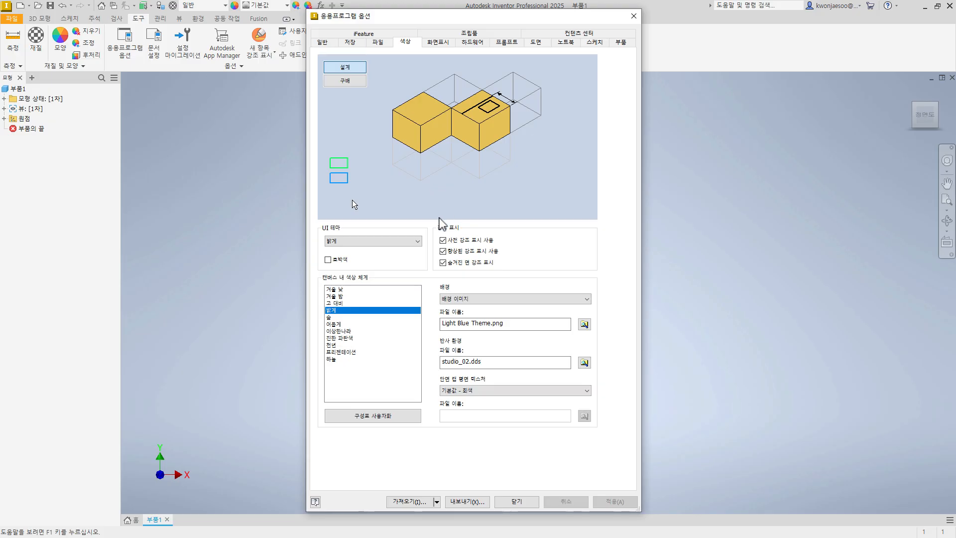
click(380, 243)
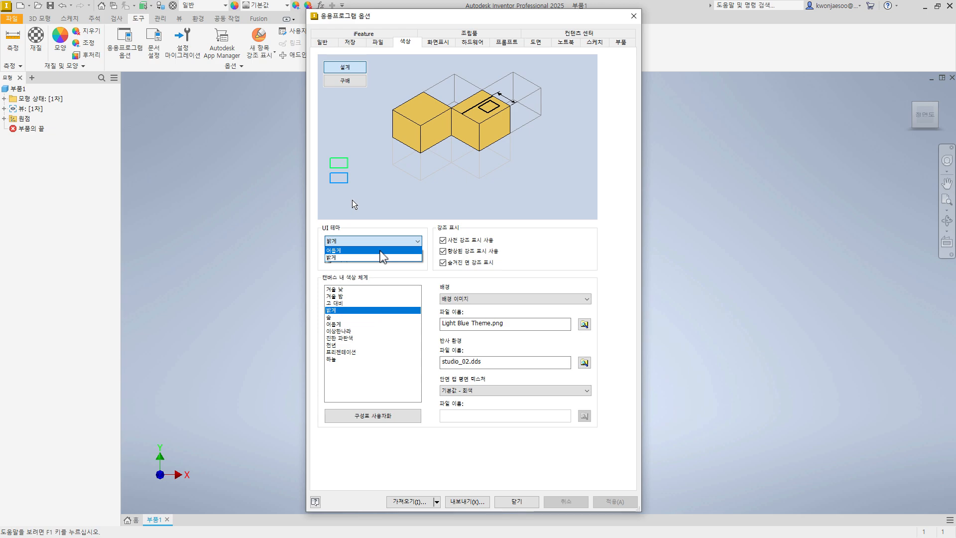
click(381, 251)
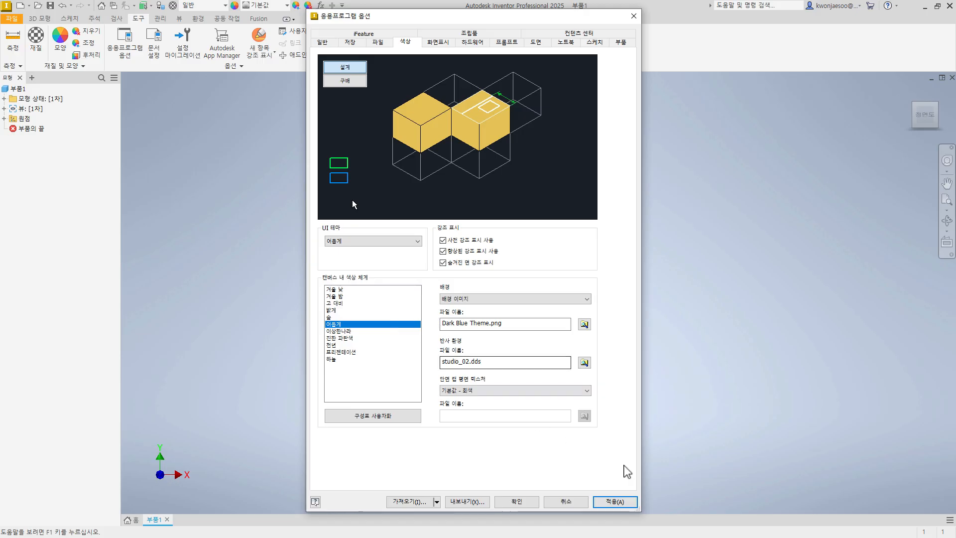
click(612, 504)
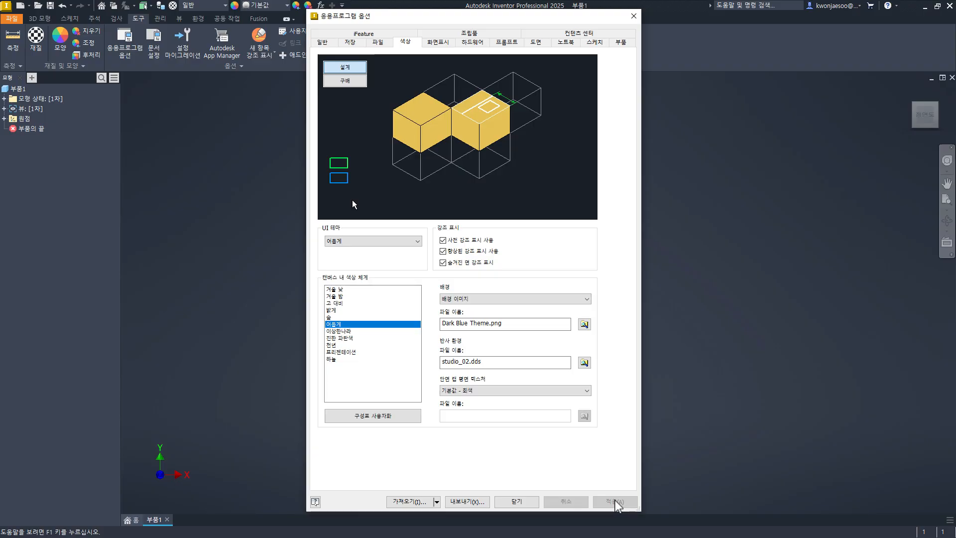
Make the display appearance use application settings, with single-color model edges (한 가지 색상) and the shaded-with-edges visual style (모서리로 음영처리).
click(438, 43)
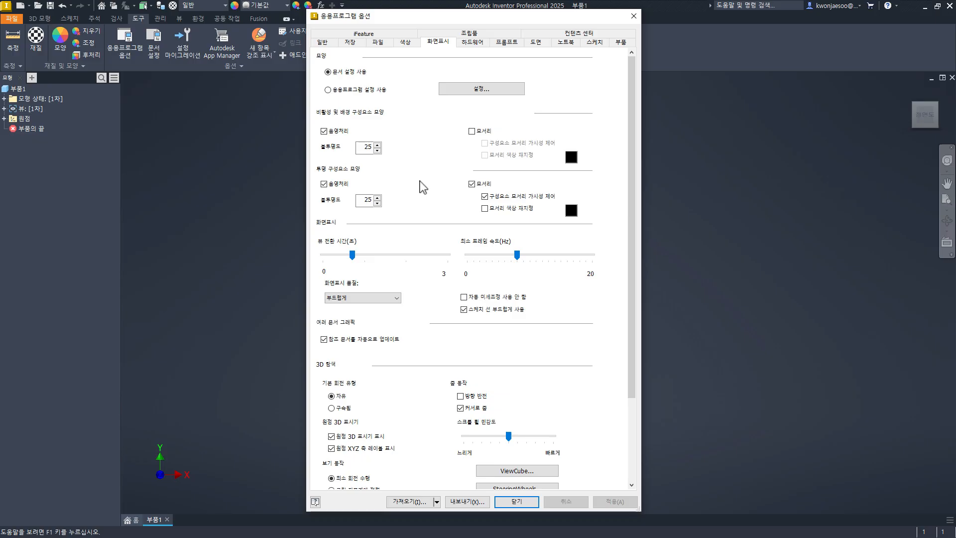
click(375, 91)
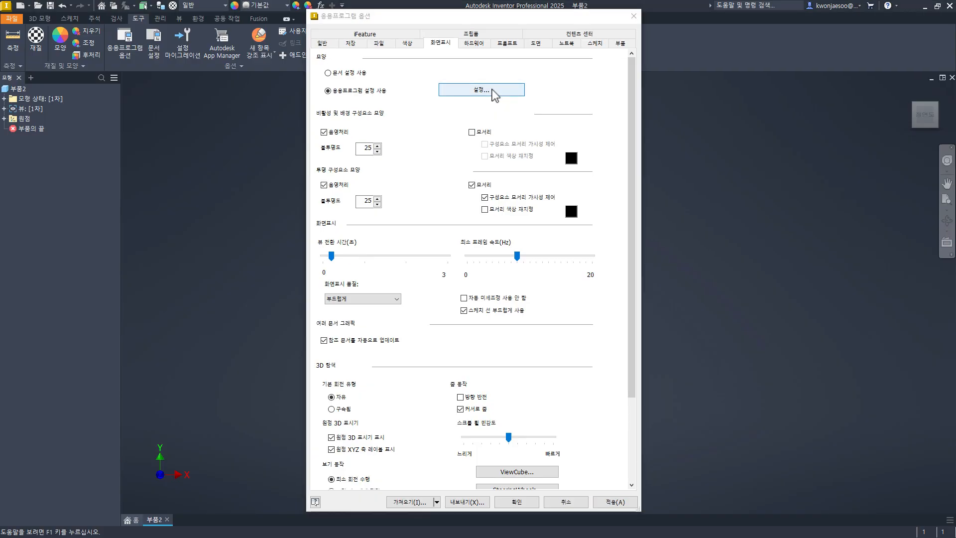
click(492, 91)
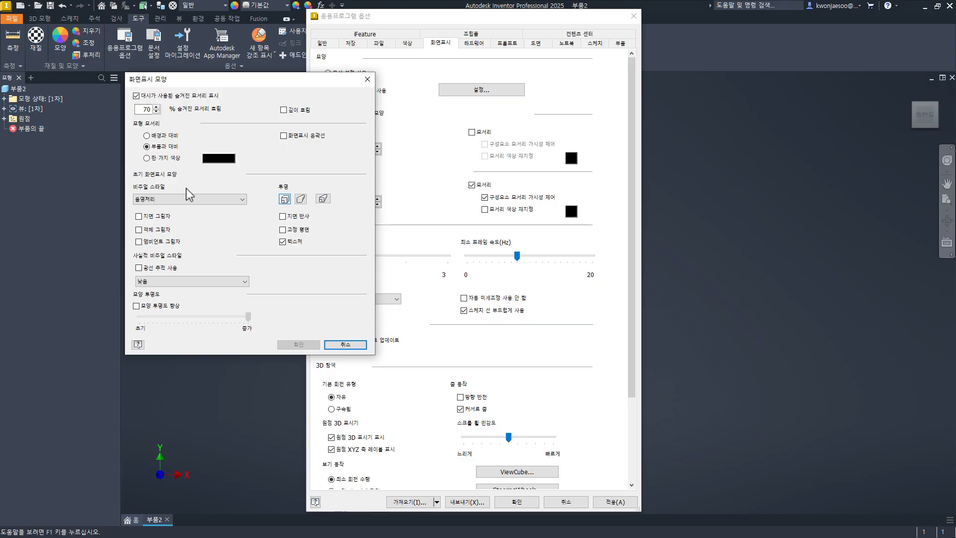
click(163, 159)
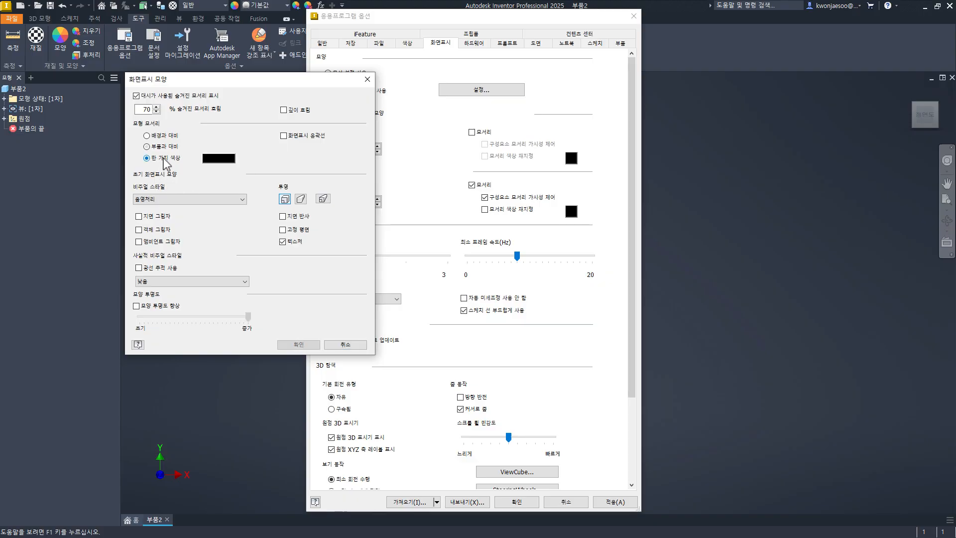
click(202, 200)
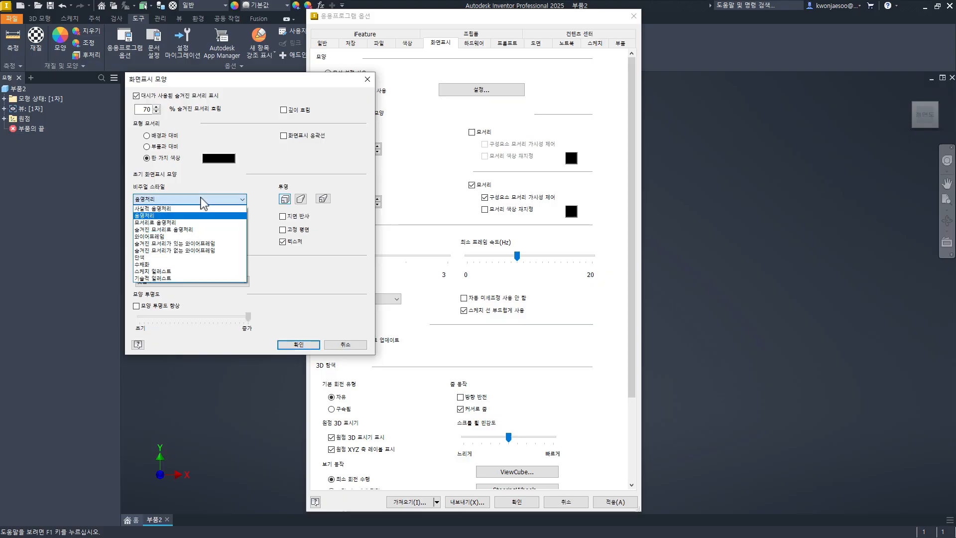
click(180, 223)
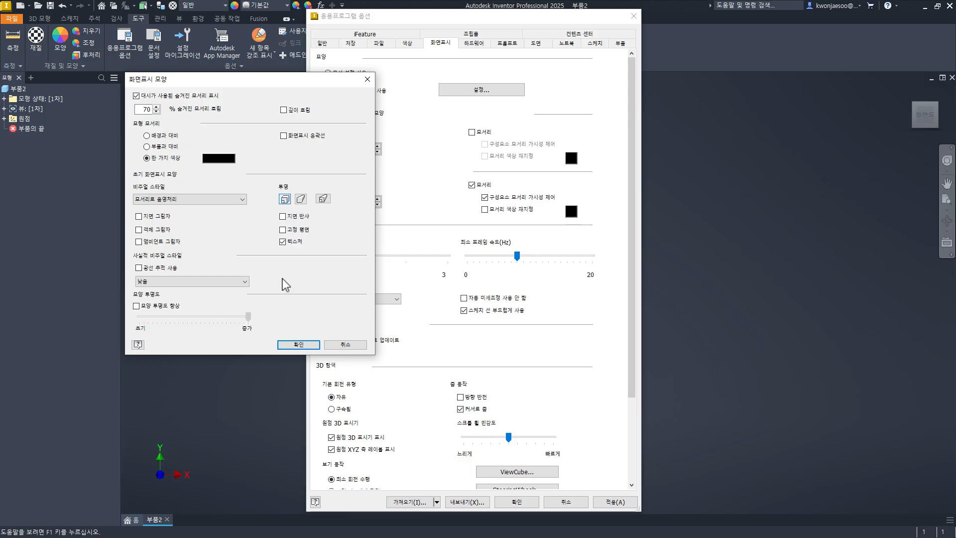
click(298, 344)
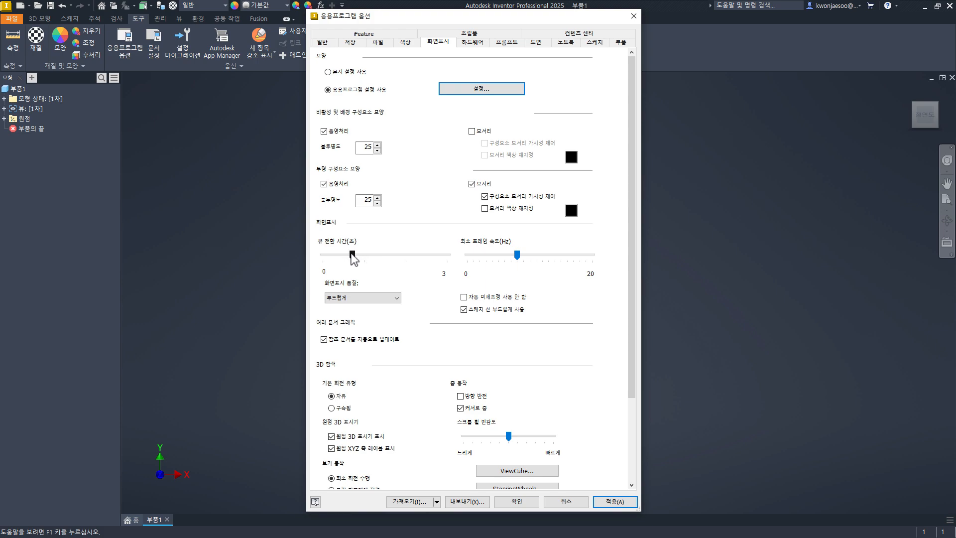
Shorten the view transition time to near 0 and review the remaining display, 3D navigation and middle mouse button options.
drag(353, 257, 331, 258)
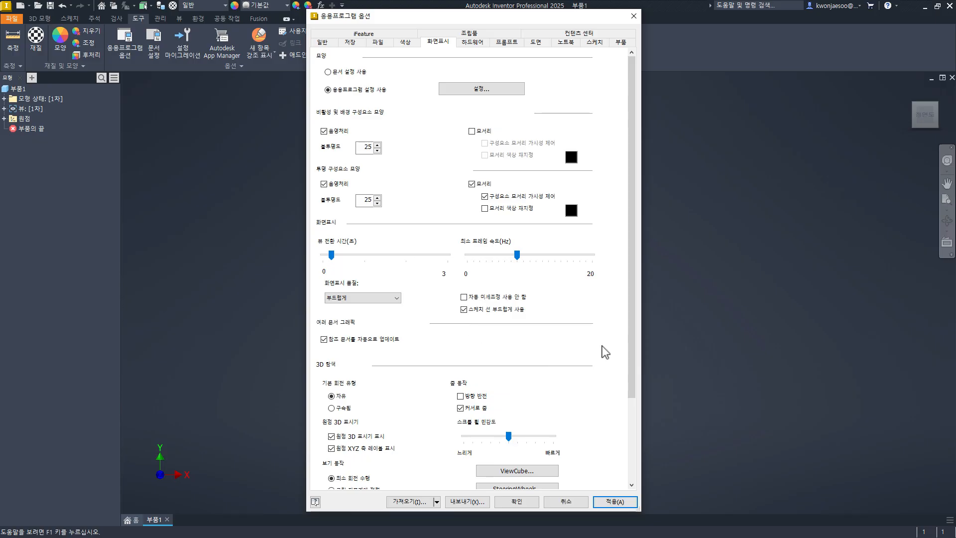
scroll(633, 347, down, 1)
drag(633, 347, 625, 399)
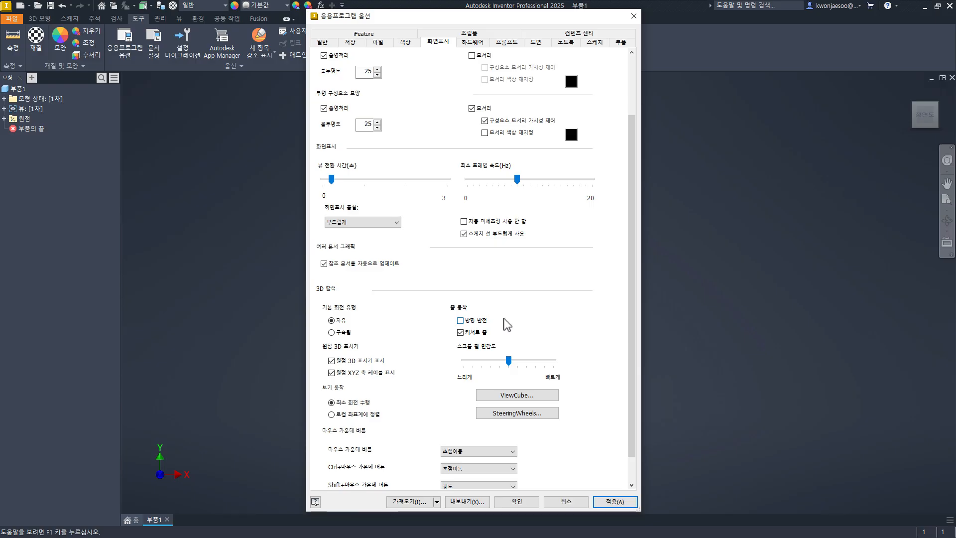
drag(634, 328, 637, 404)
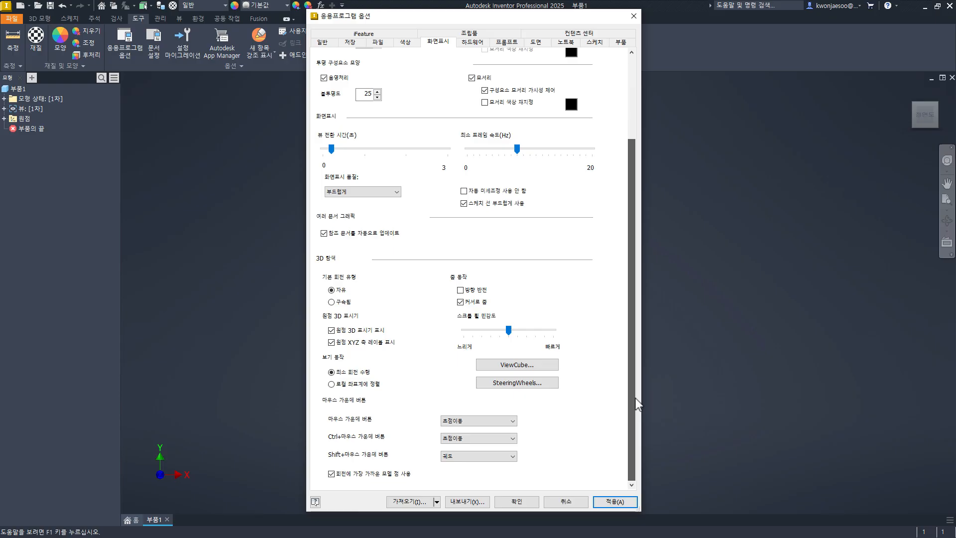
drag(636, 402, 635, 129)
Review the hardware, prompt, drawing and notebook categories of the application options.
click(471, 44)
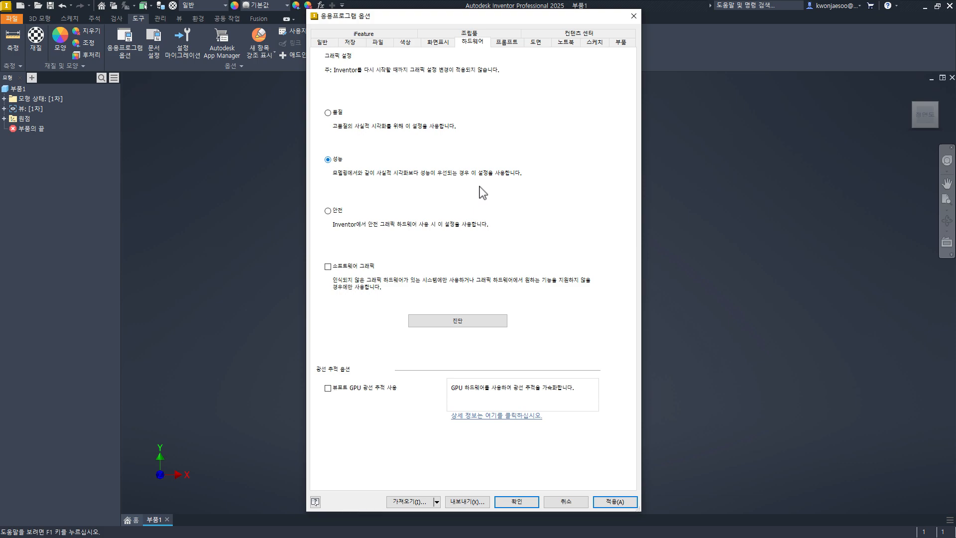
click(515, 43)
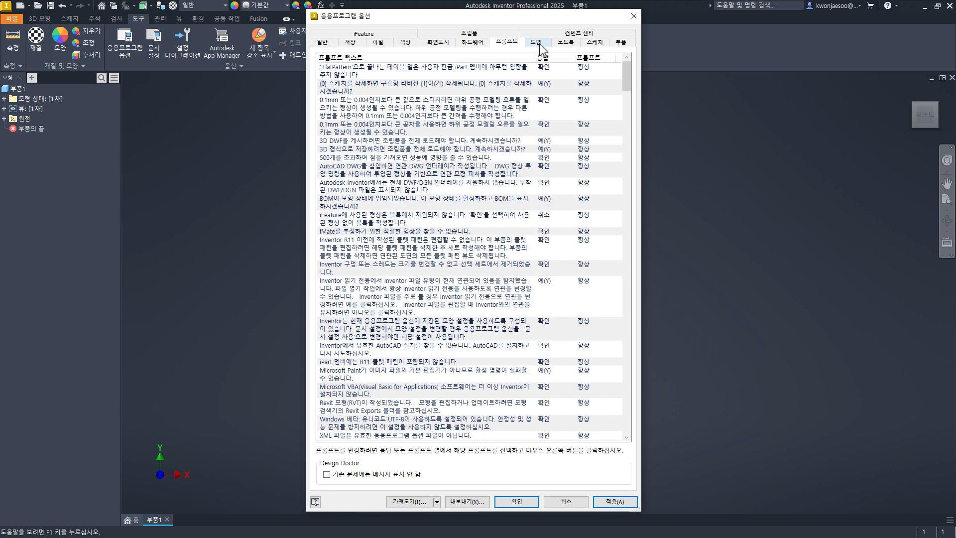
click(533, 45)
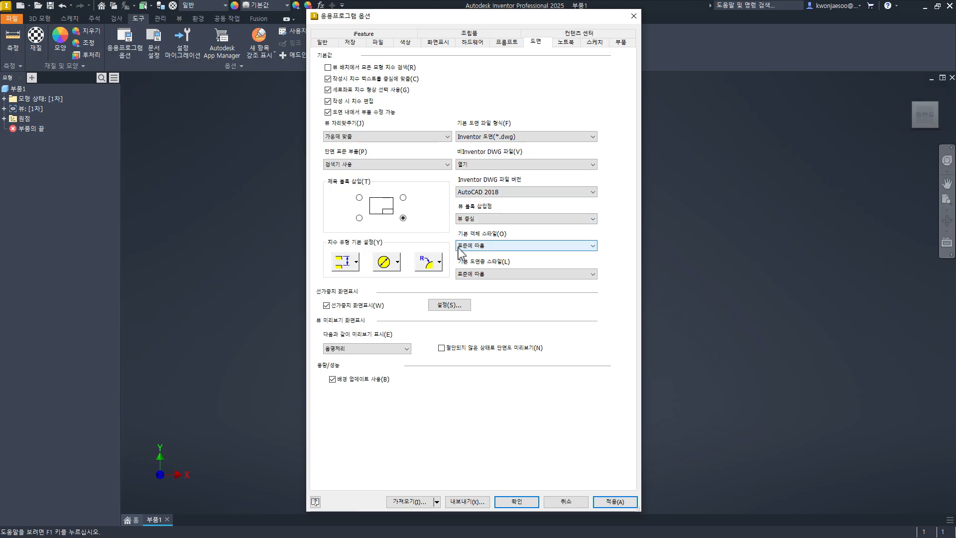
click(566, 44)
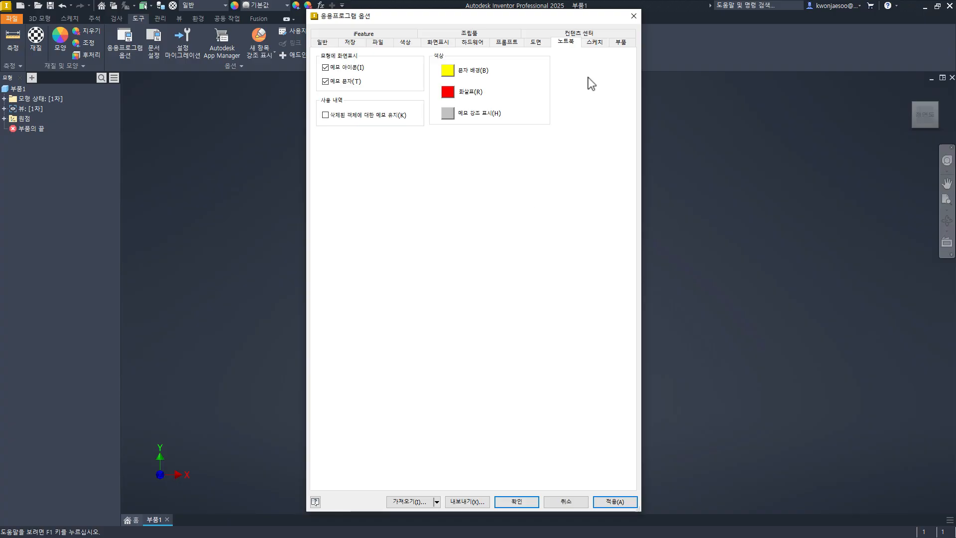
Review the sketch options and the general, inference and relax mode constraint settings, accepting the constraint settings and application options.
click(595, 42)
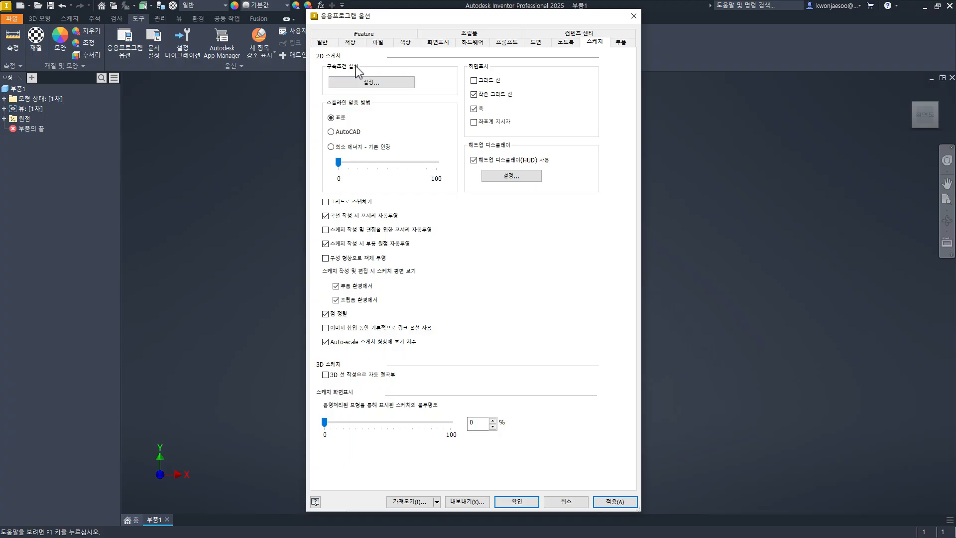
click(371, 82)
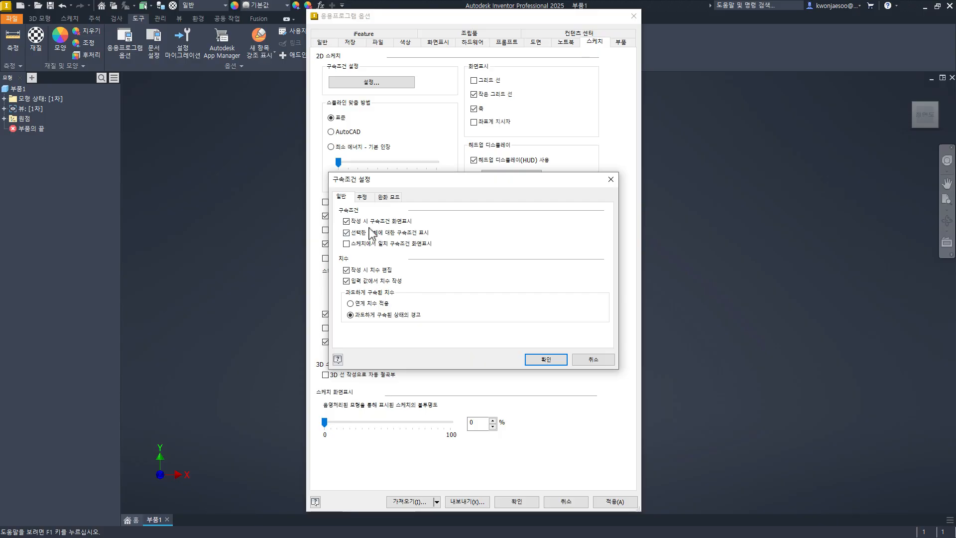
click(362, 197)
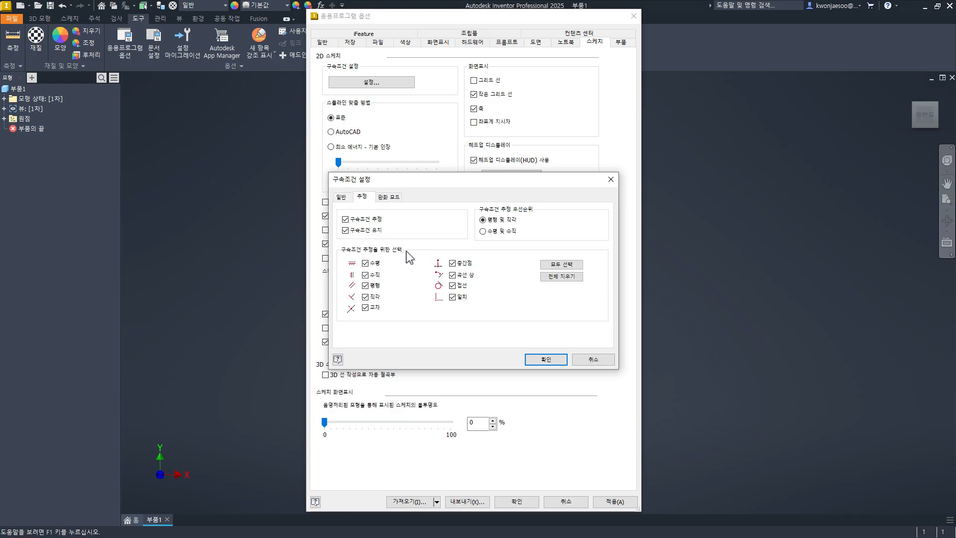
click(388, 197)
click(360, 197)
click(350, 198)
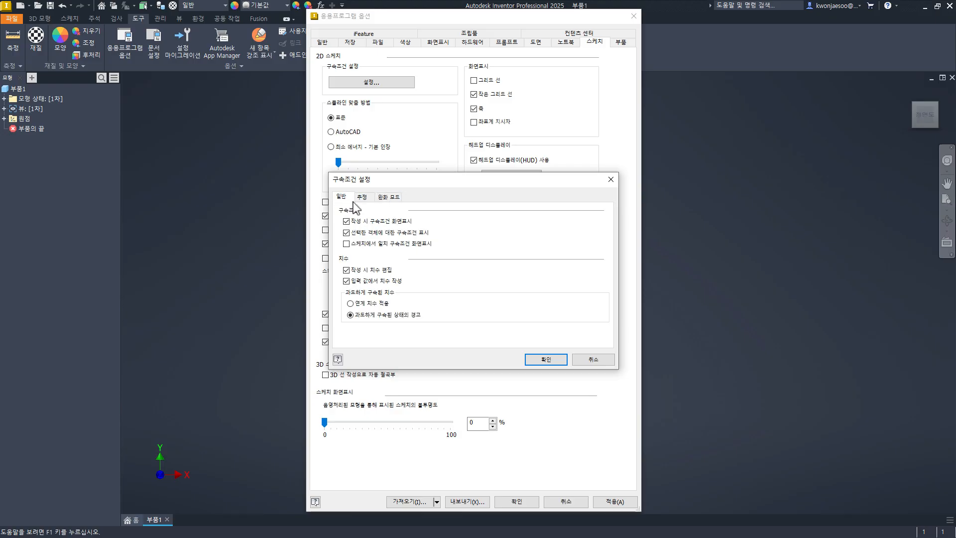
click(548, 359)
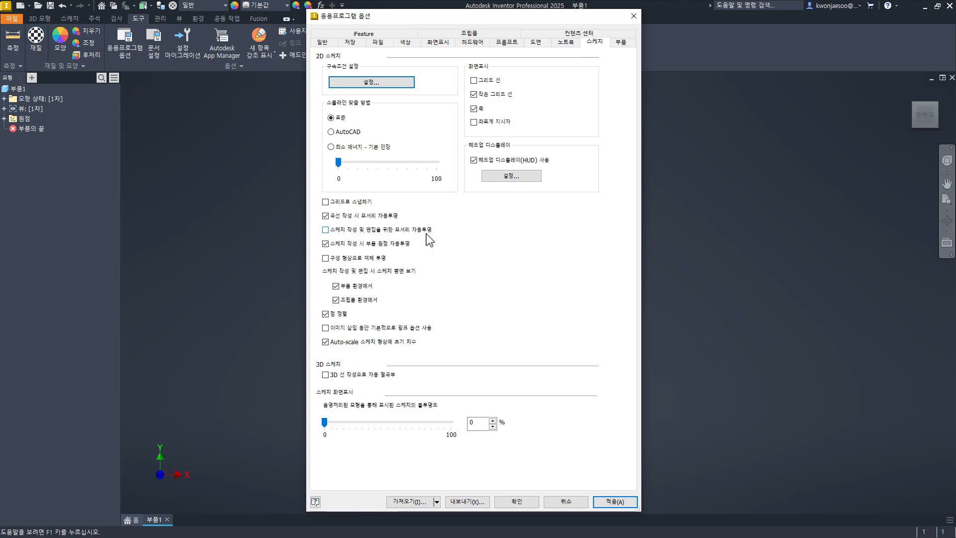
click(516, 502)
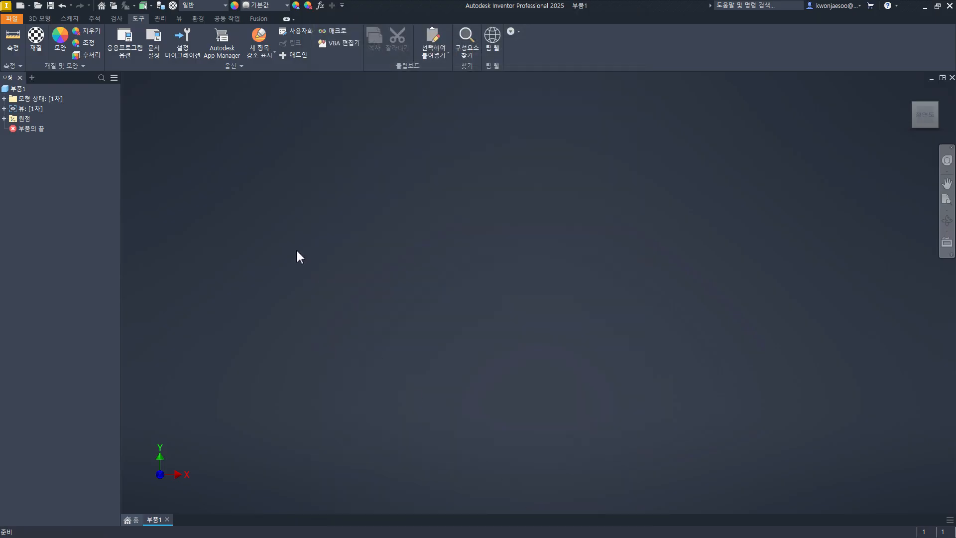
Sketch a two-point rectangle around the origin on the XY plane and extrude it 10 mm into a solid block.
click(39, 19)
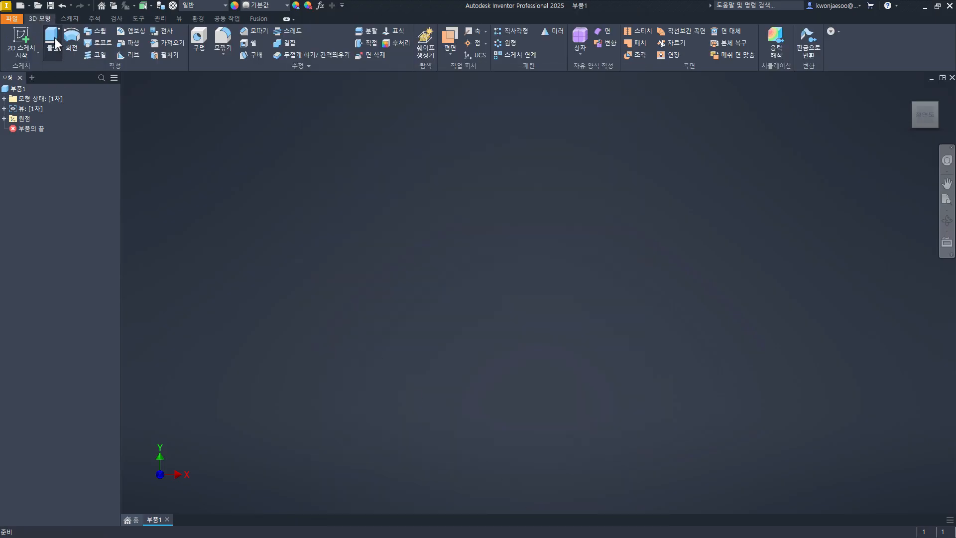
click(53, 36)
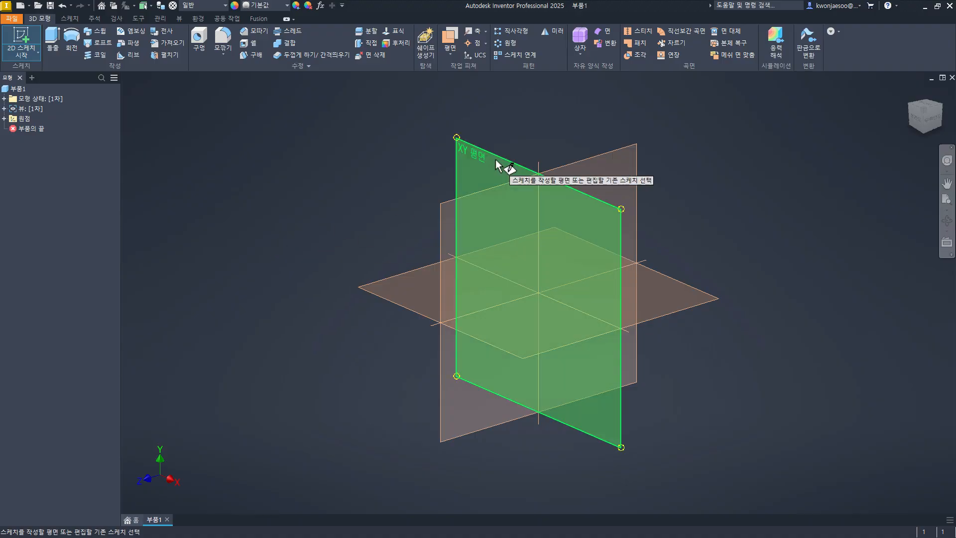
click(482, 171)
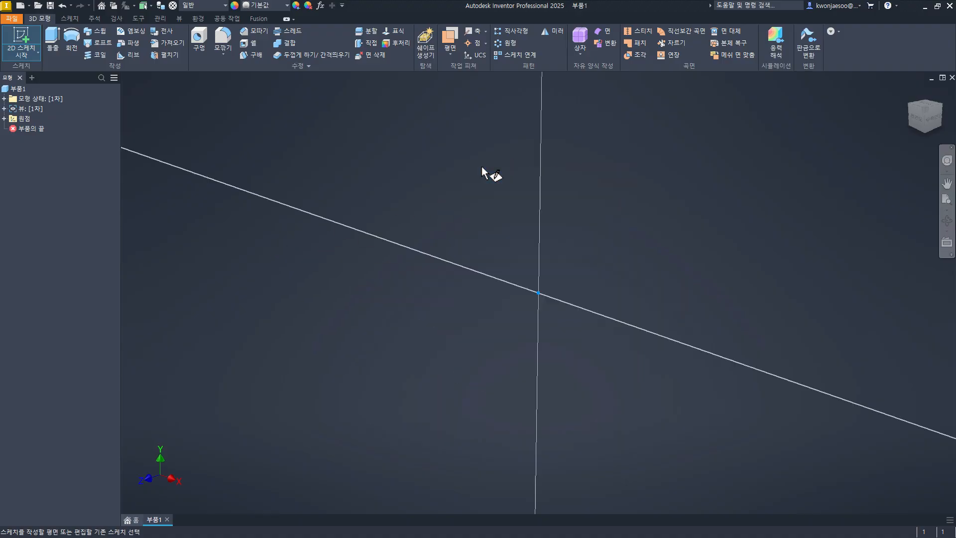
click(117, 39)
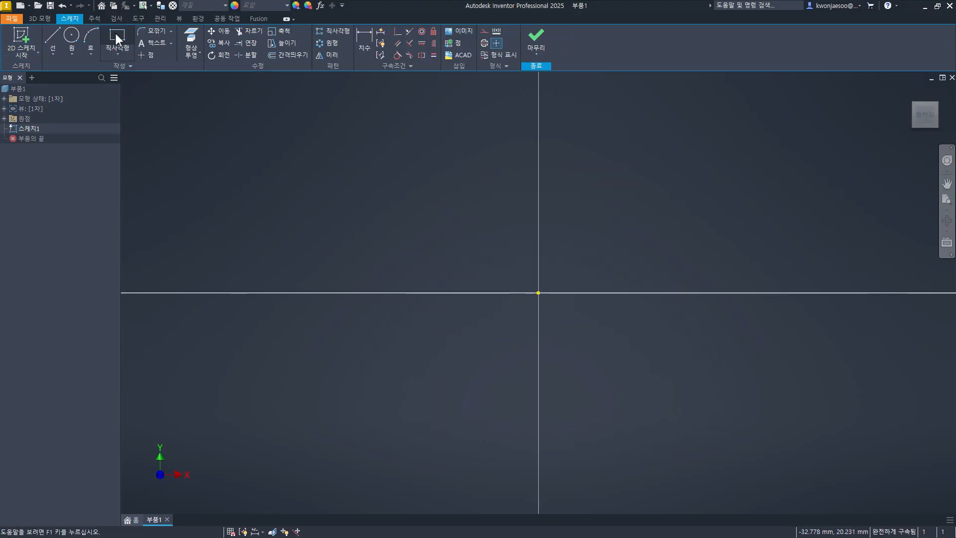
click(422, 211)
click(646, 401)
click(547, 41)
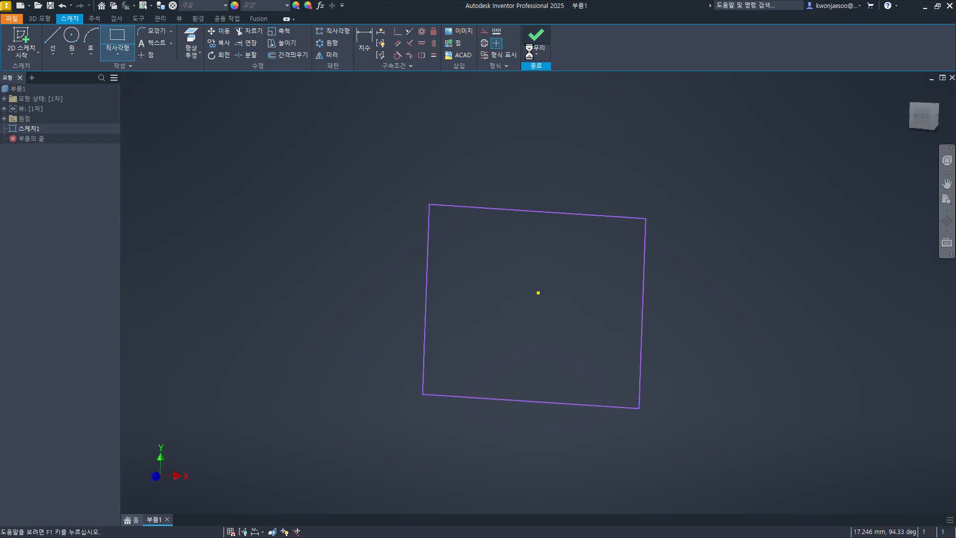
key(e)
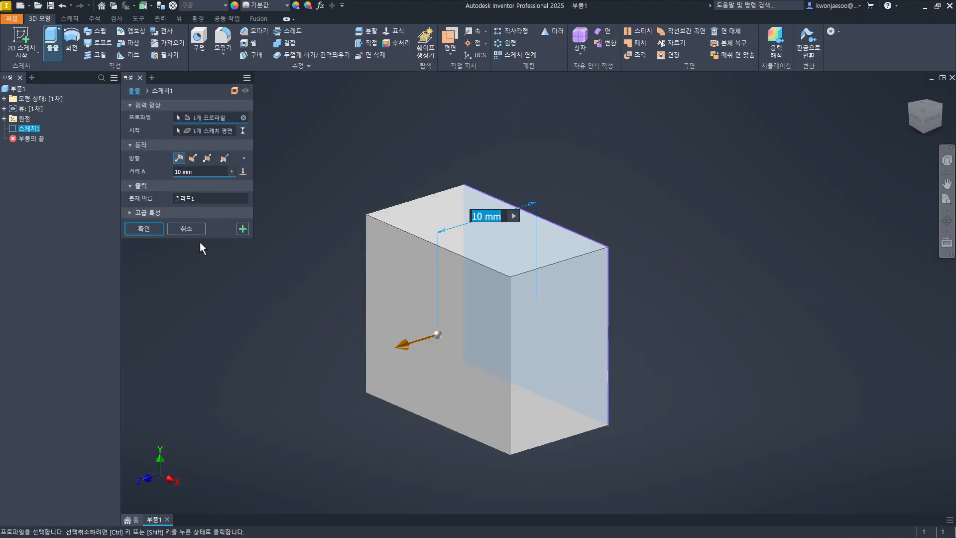
click(150, 228)
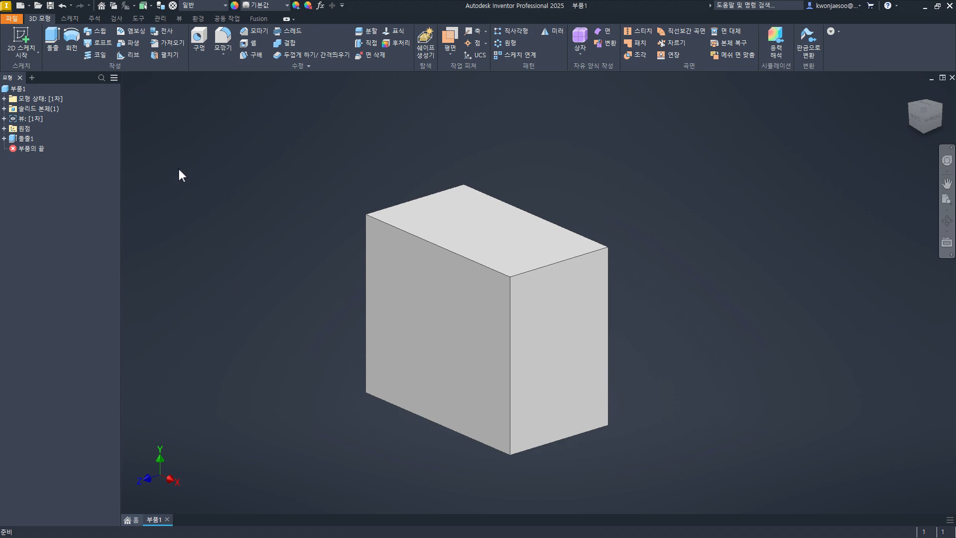
Create a sketch on the block's front face and finish it without drawing any geometry.
click(21, 40)
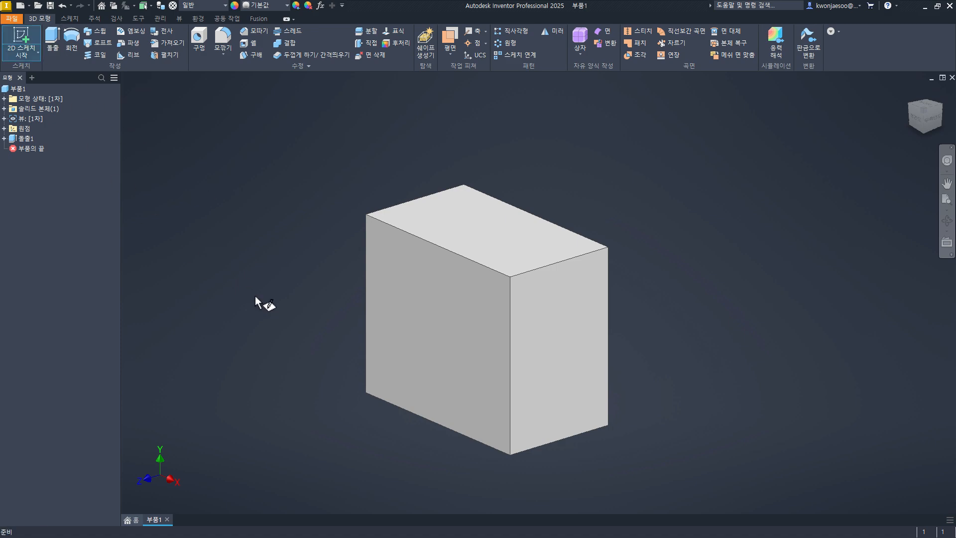
click(418, 276)
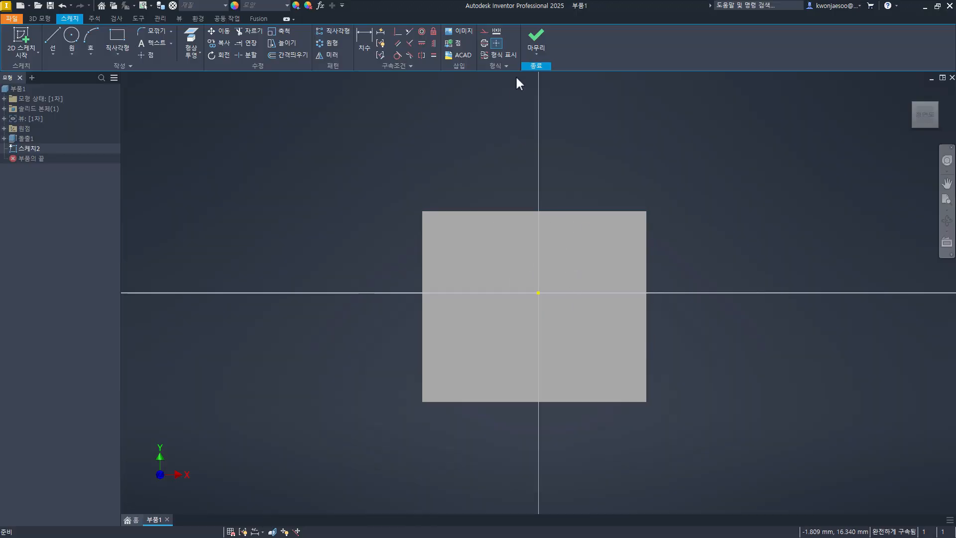
click(541, 31)
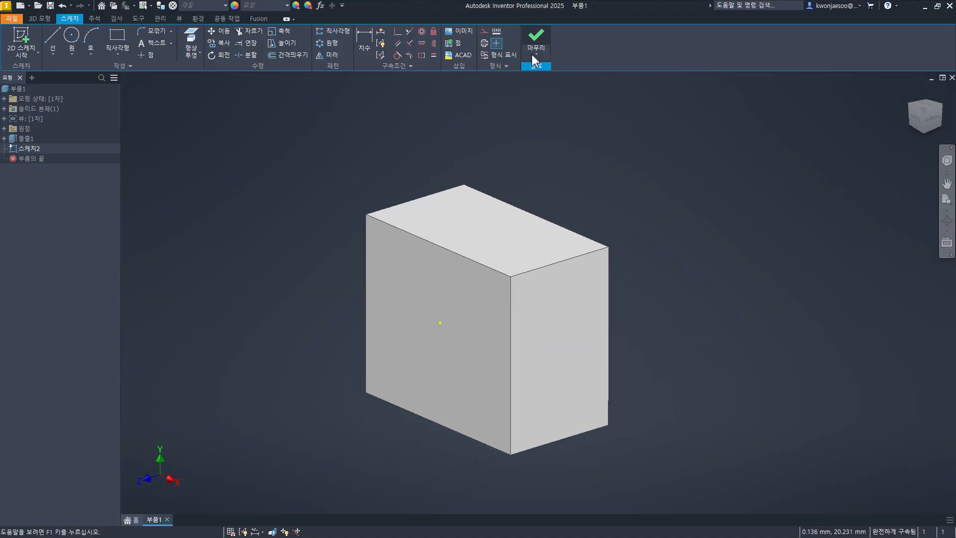
click(224, 131)
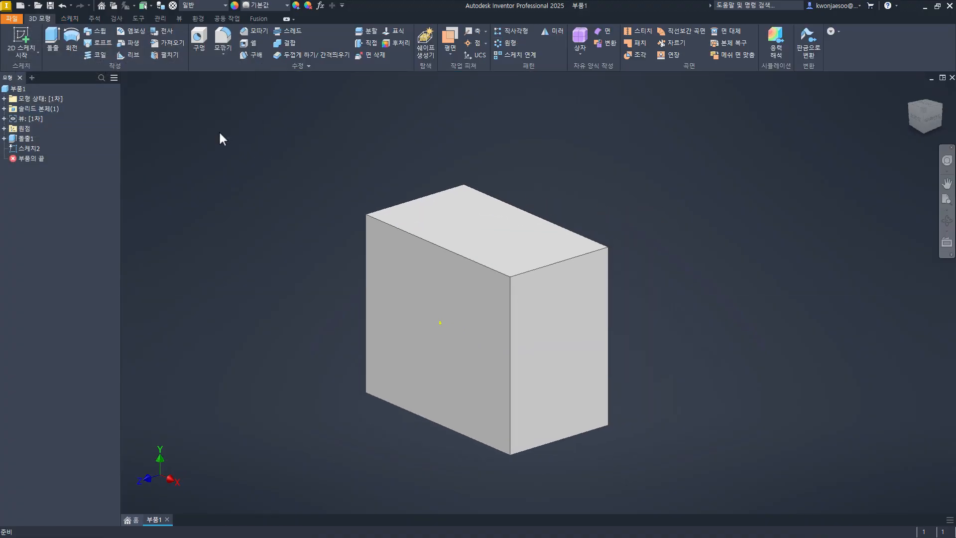
Enable automatic edge projection for sketch creation and editing (스케치 작성 및 편집을 위한 모서리 자동투영) in the application's sketch options.
click(138, 18)
click(125, 47)
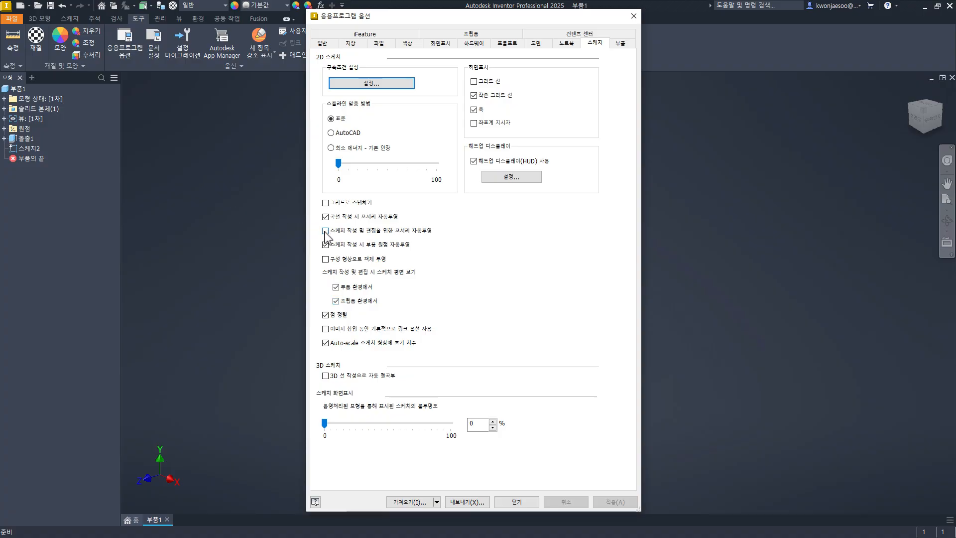
click(326, 232)
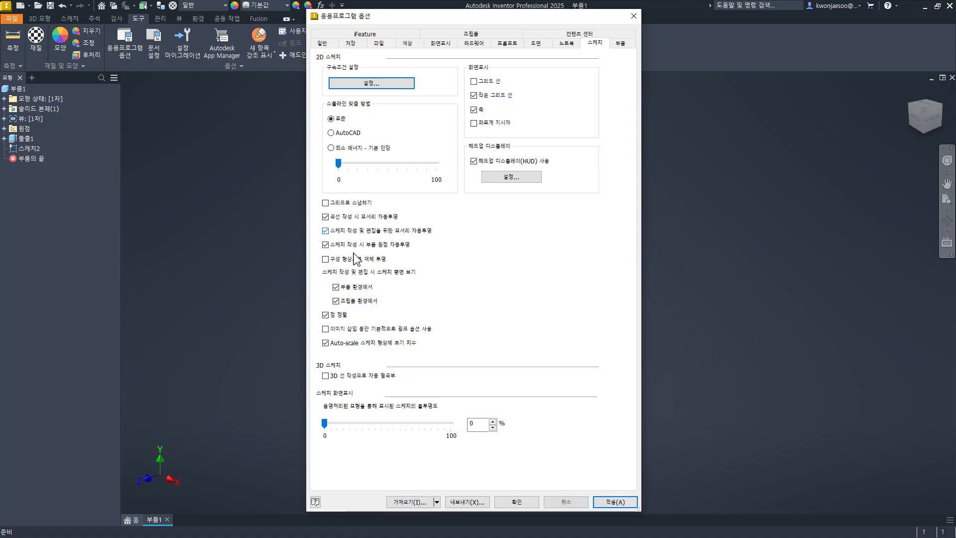
click(518, 502)
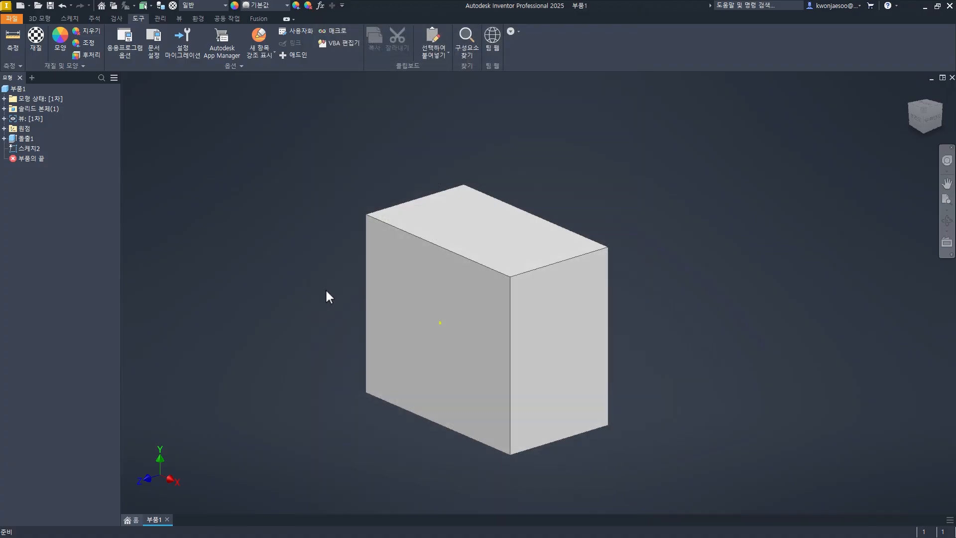
Delete the empty sketch 스케치2 and start a new sketch on the block's front face to try the edge projection.
right_click(23, 149)
click(47, 180)
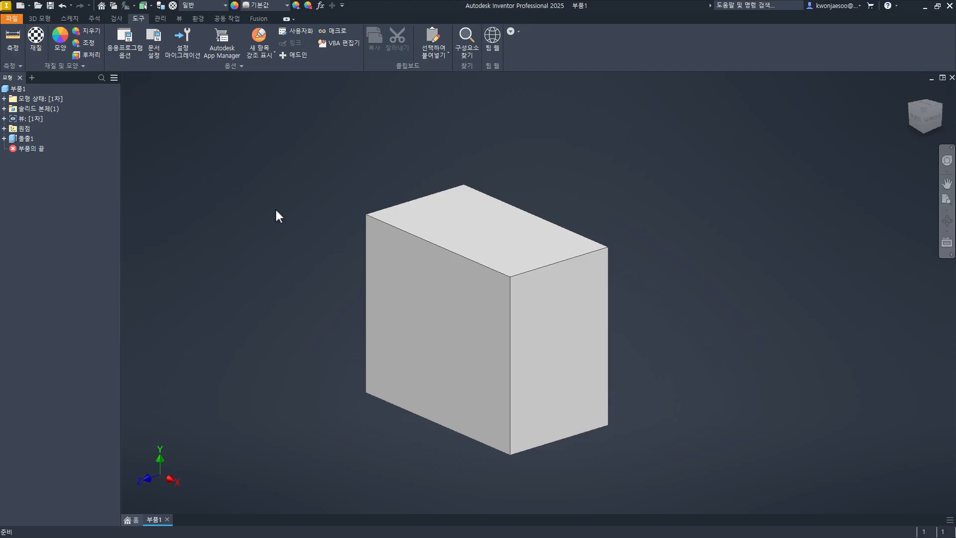
click(38, 20)
click(21, 40)
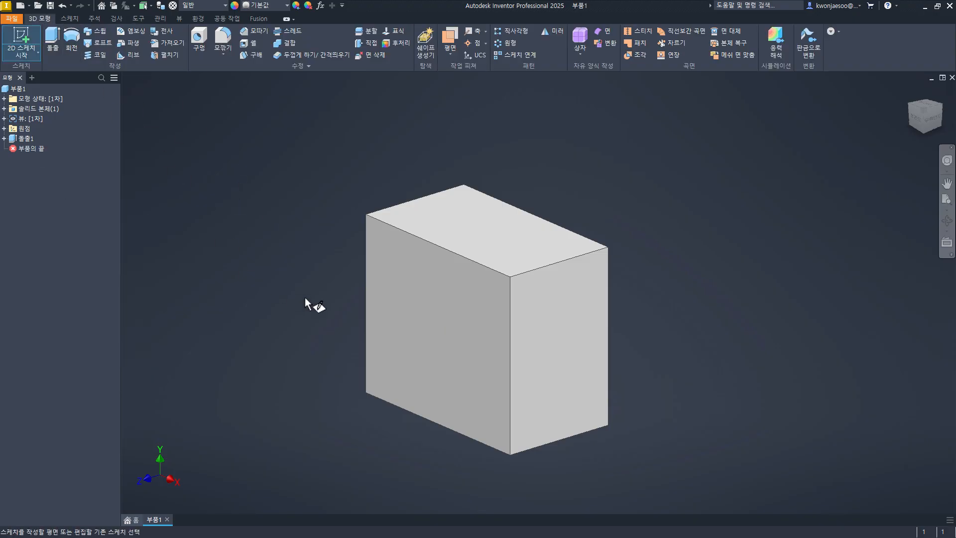
click(434, 288)
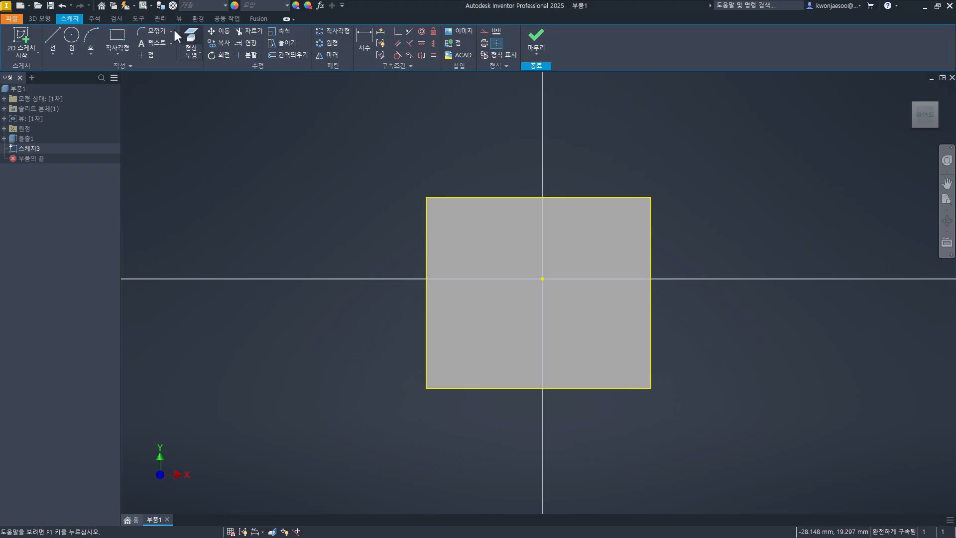
Reopen the application options and review the sketch, part, assembly and content center categories.
click(140, 18)
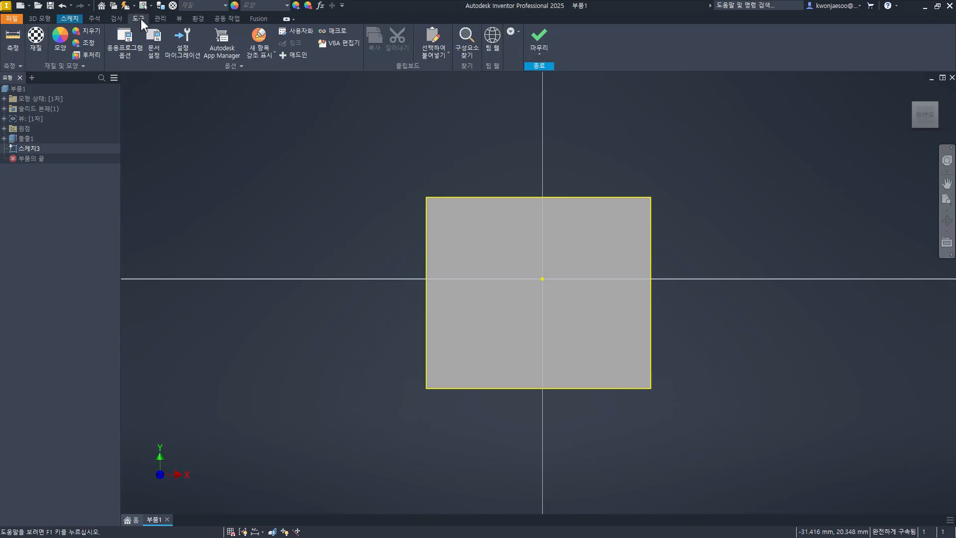
click(124, 49)
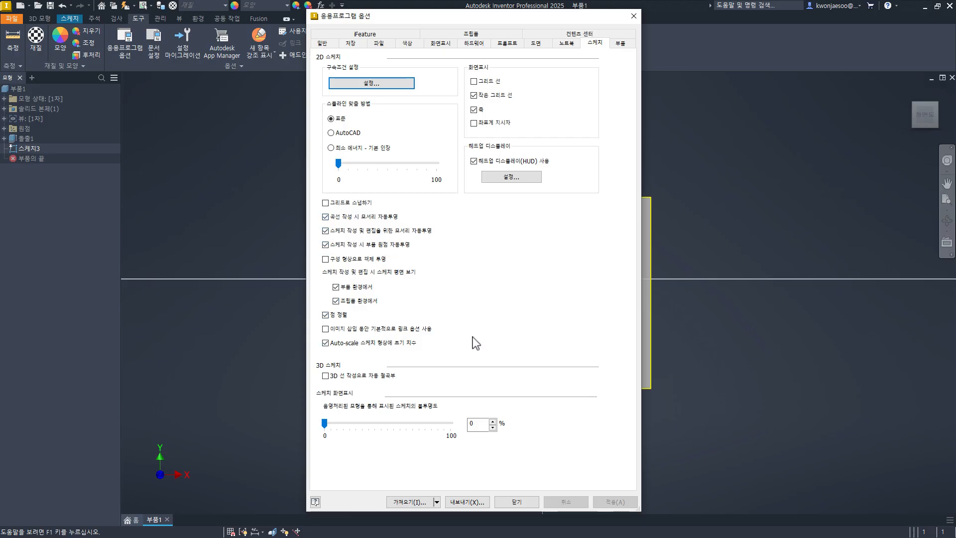
click(621, 43)
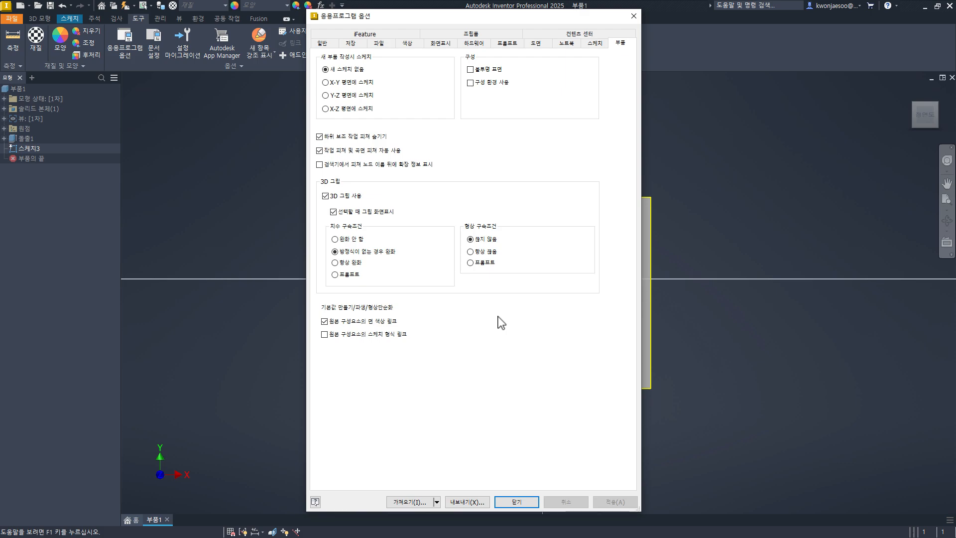
click(382, 45)
click(454, 35)
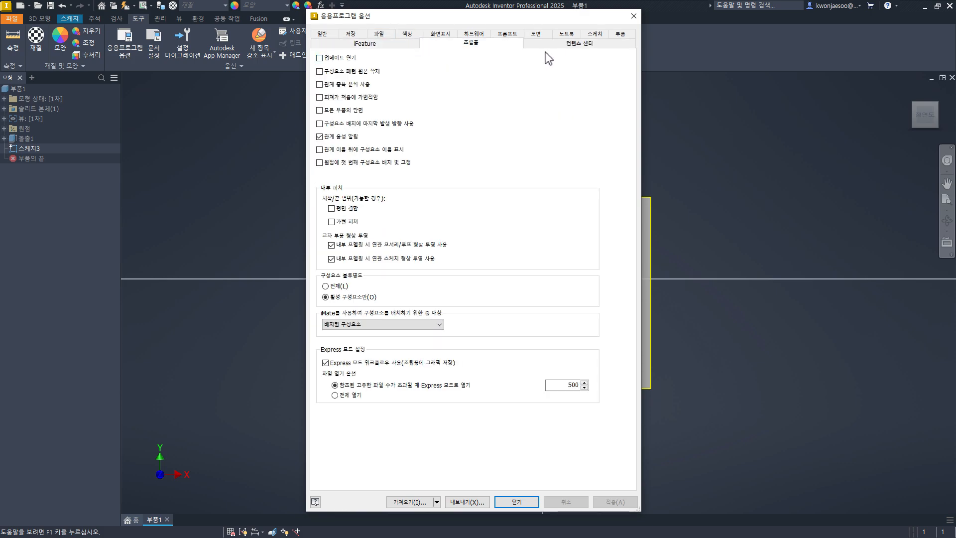
click(566, 46)
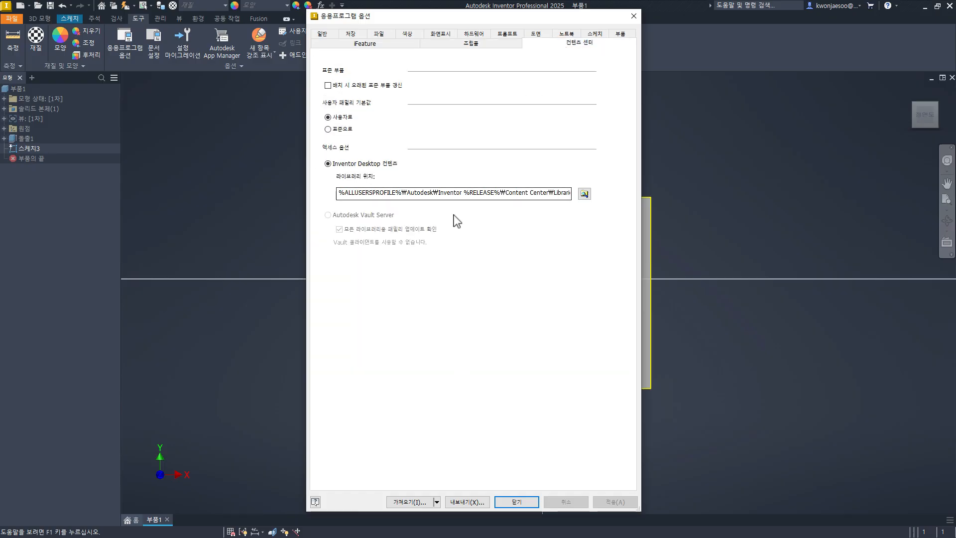
click(322, 33)
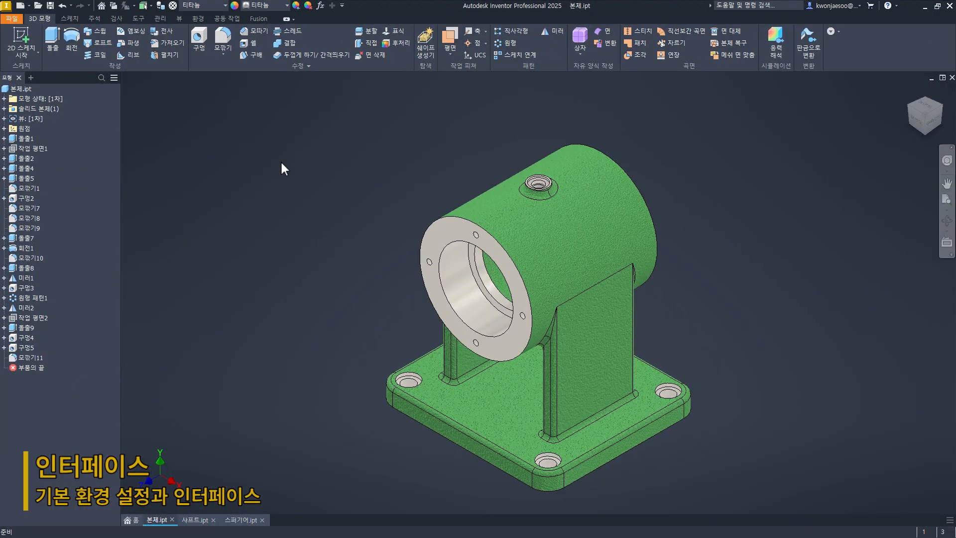
key(ctrl+2)
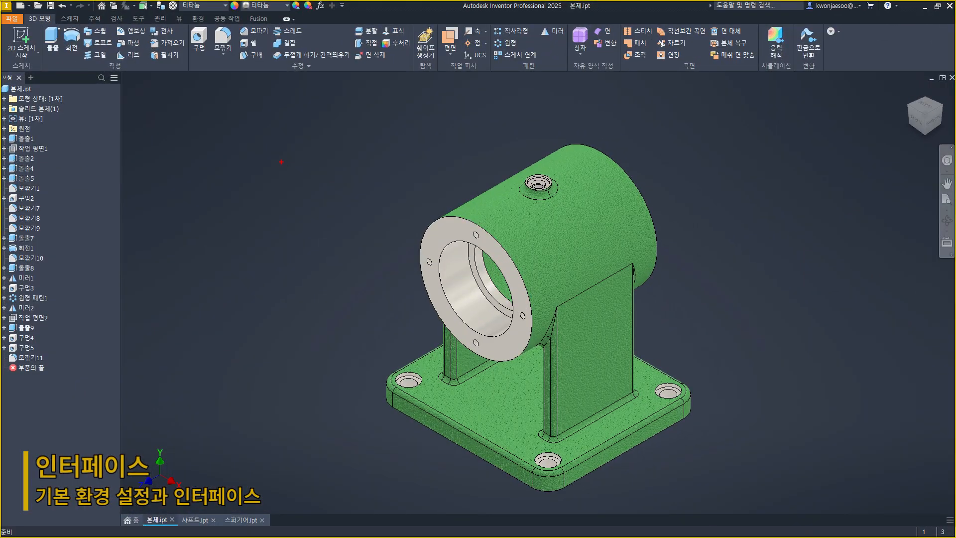
mouse_move(350, 14)
ctrl+mouse_down()
mouse_move(50, 19)
mouse_move(15, 2)
ctrl+mouse_up()
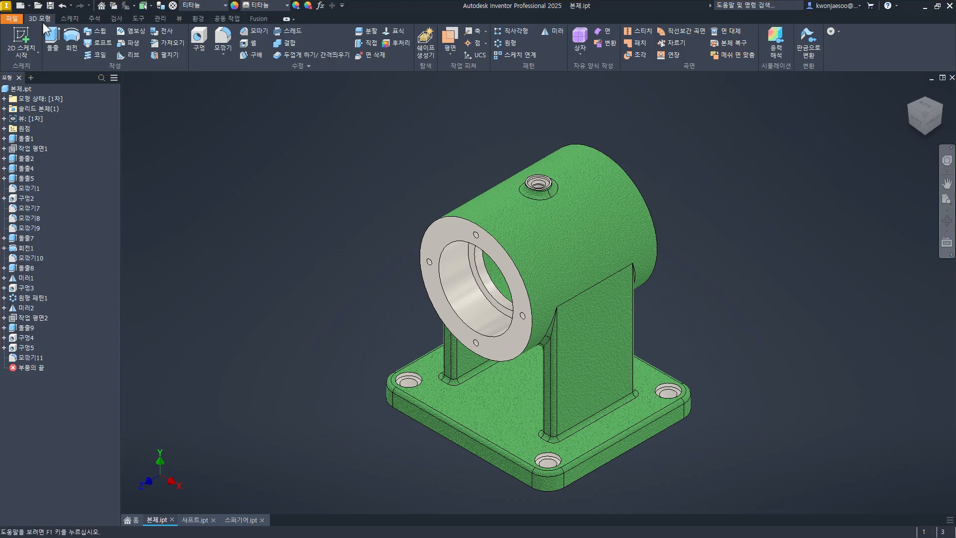
click(95, 20)
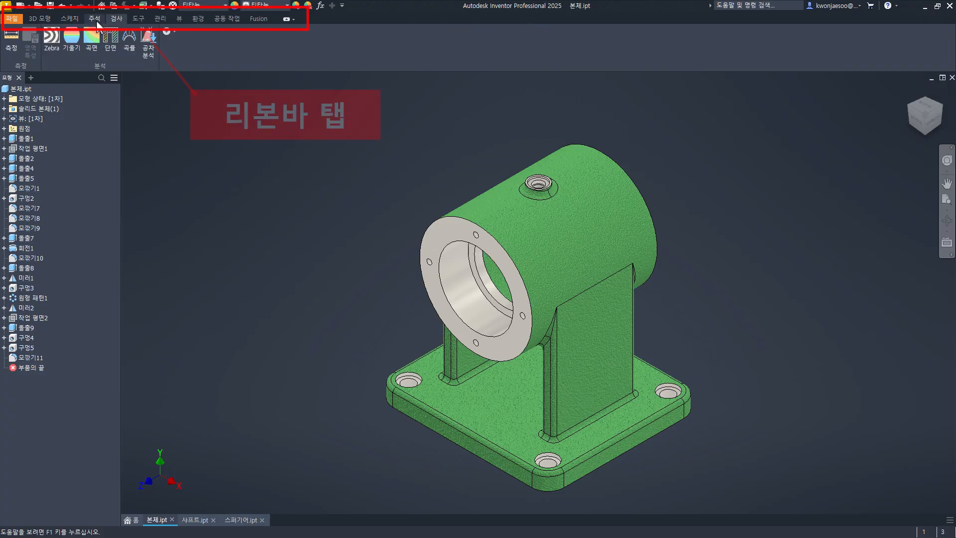
click(41, 19)
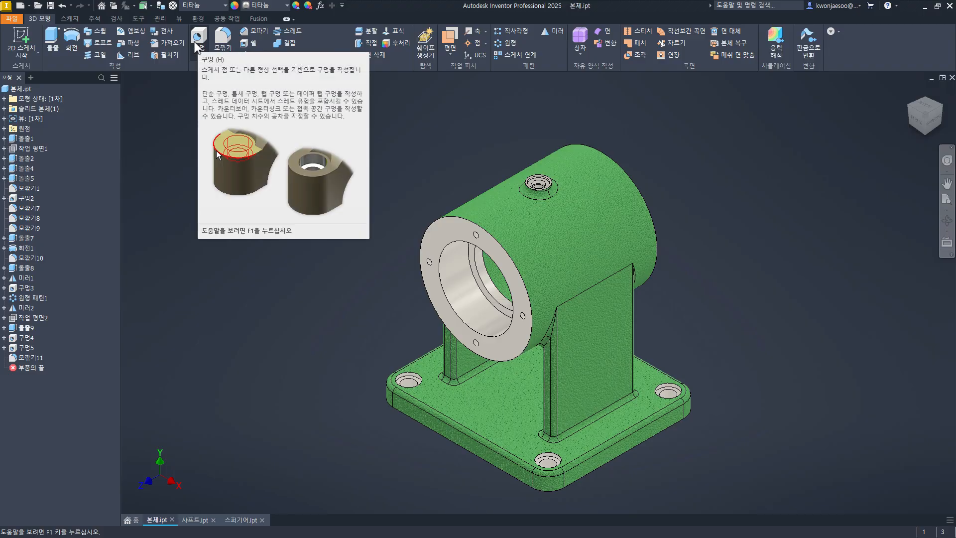
key(ctrl+2)
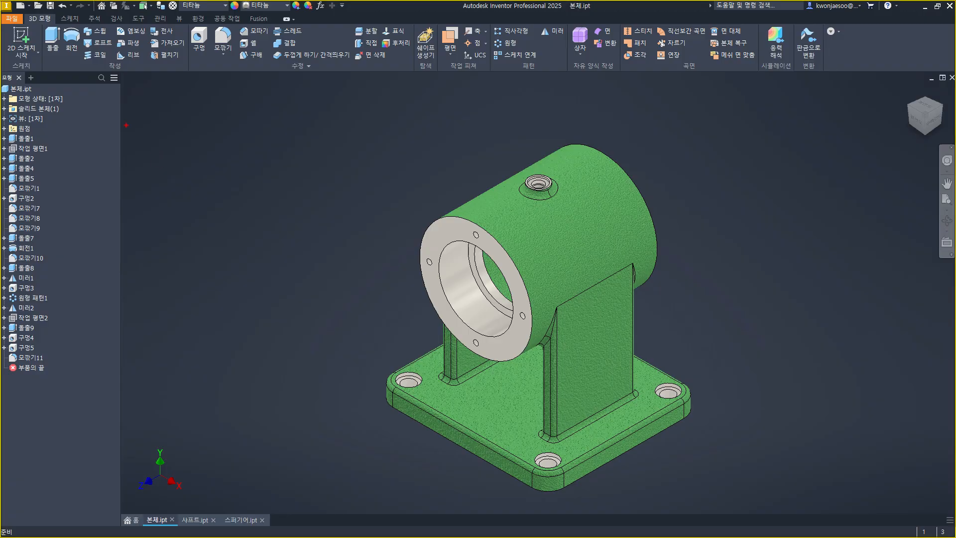
mouse_move(1, 74)
mouse_down()
mouse_move(34, 105)
mouse_move(101, 273)
mouse_move(115, 369)
mouse_move(126, 375)
mouse_up()
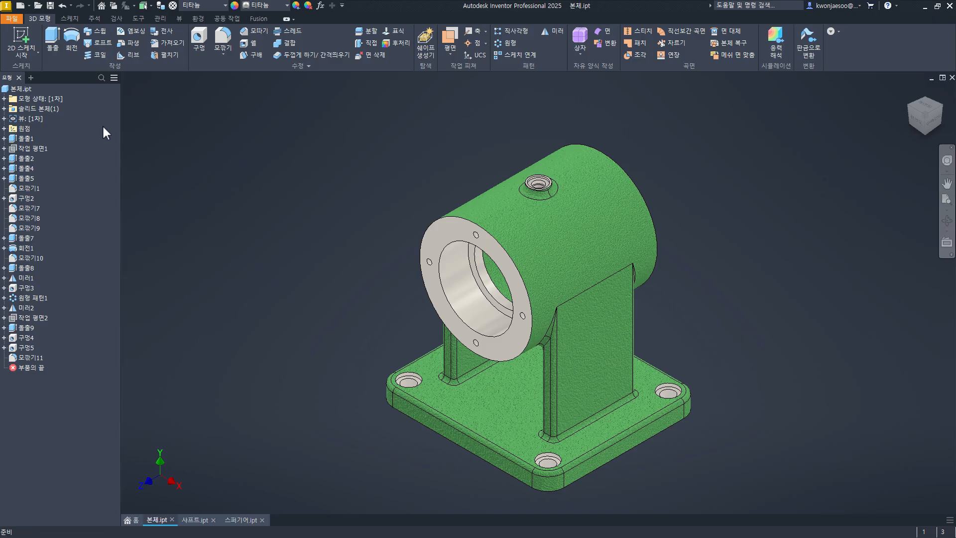
Try the extended names display (확장 이름 표시) for the features in the model browser and switch it off again.
click(114, 78)
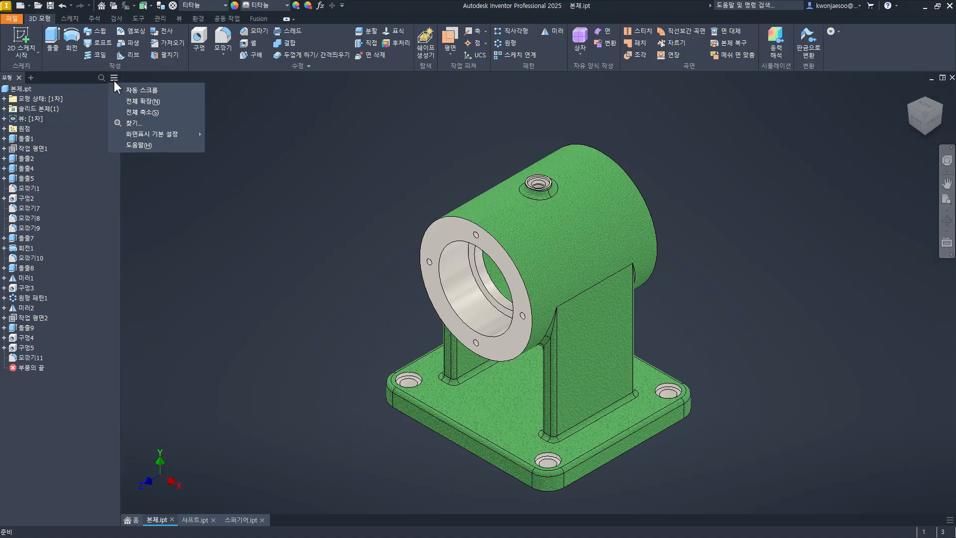
mouse_move(175, 135)
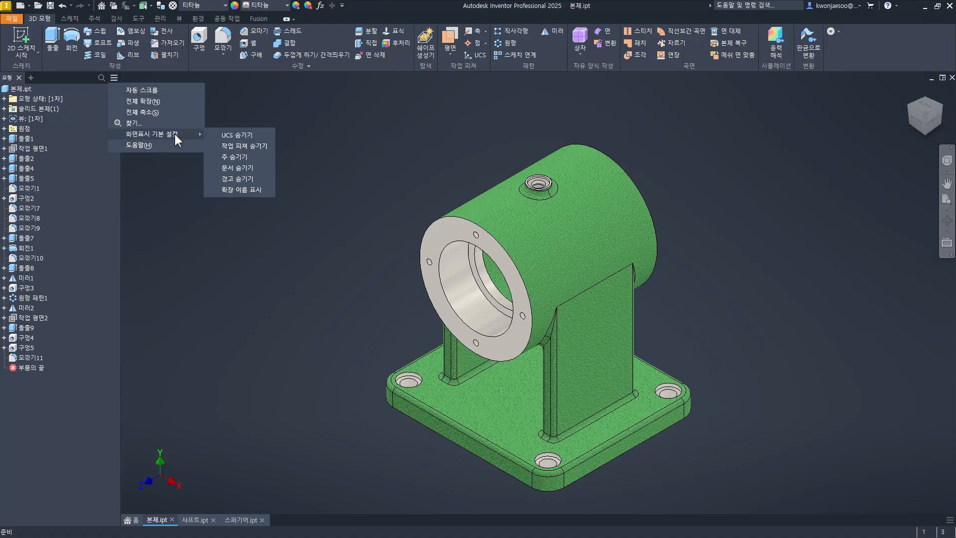
click(236, 193)
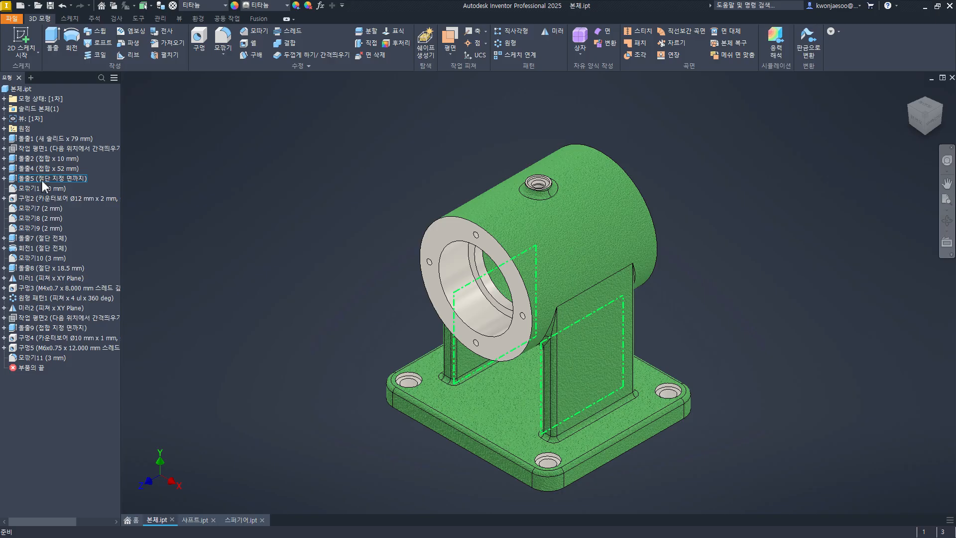
click(113, 78)
mouse_move(156, 133)
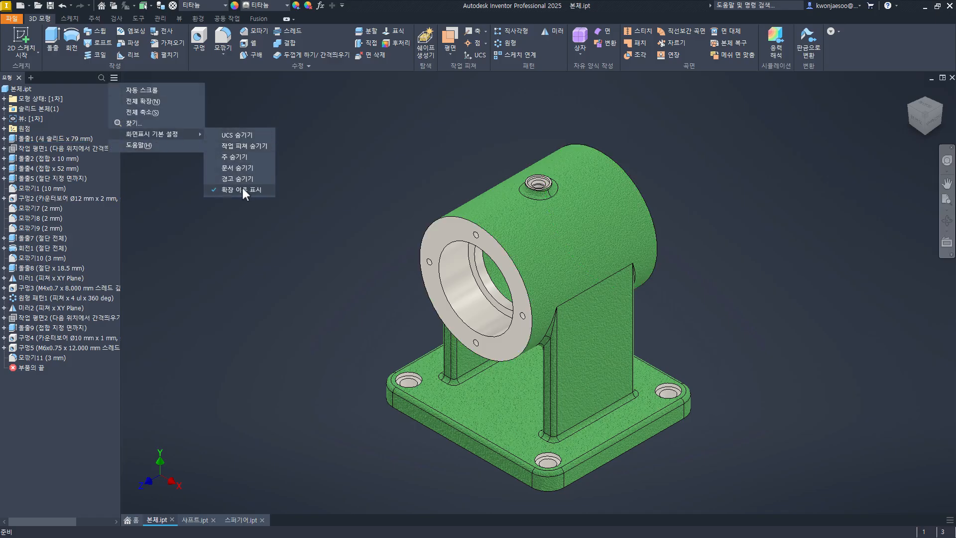
click(243, 187)
click(228, 291)
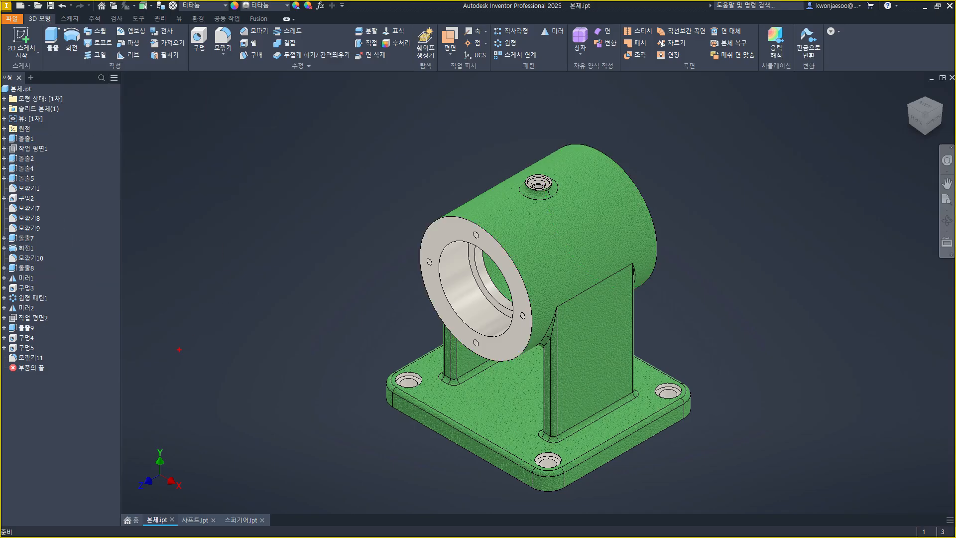
Look through the open 샤프트.ipt and 스퍼기어.ipt documents and return to 본체.ipt.
ctrl+drag(110, 508, 281, 531)
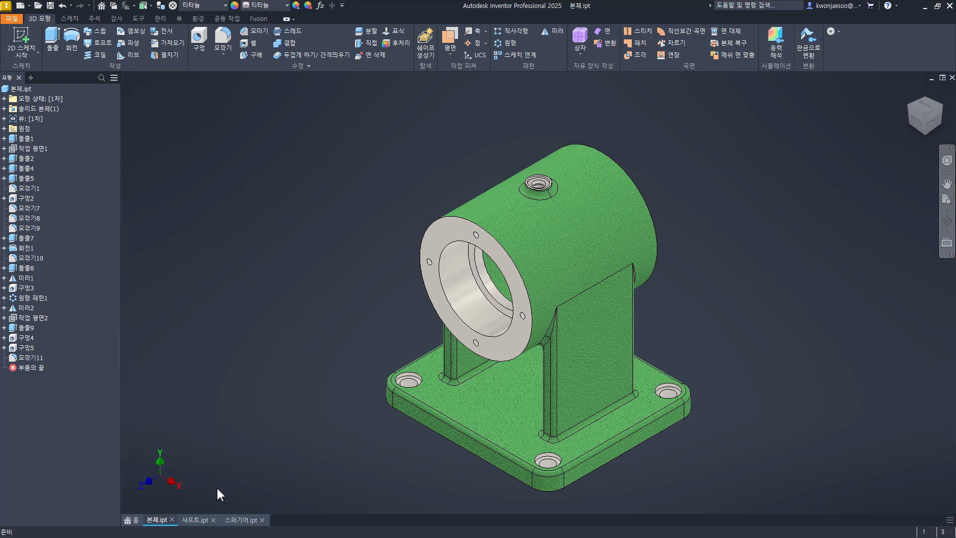
click(194, 521)
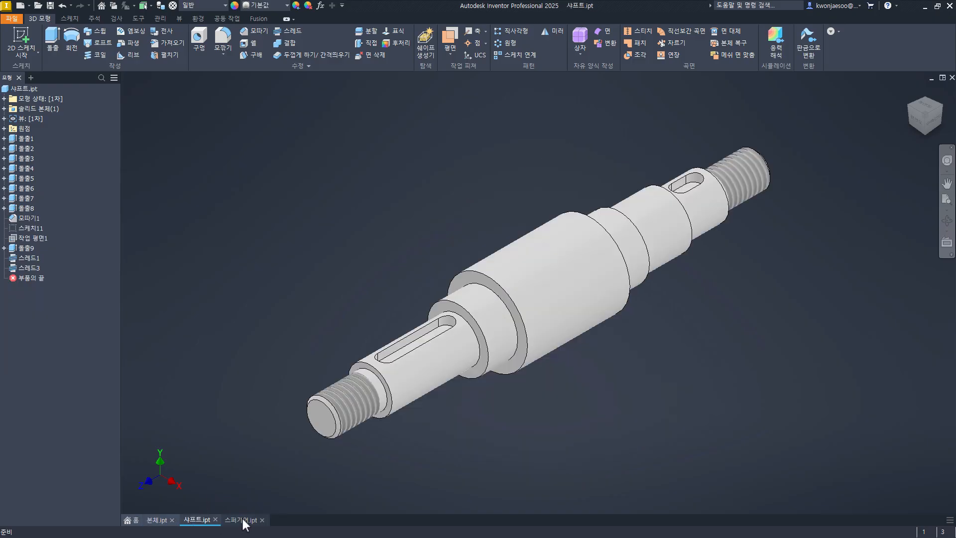
click(244, 520)
click(194, 520)
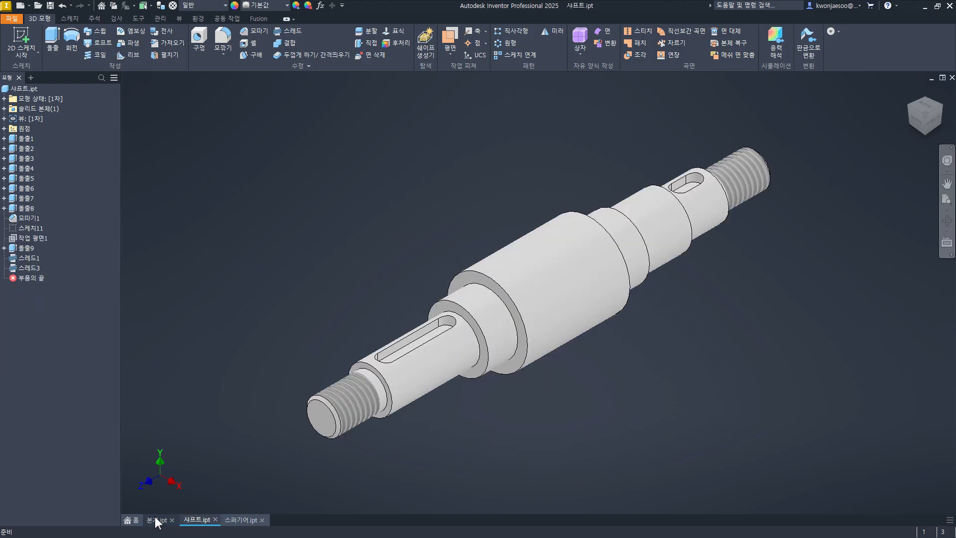
click(156, 521)
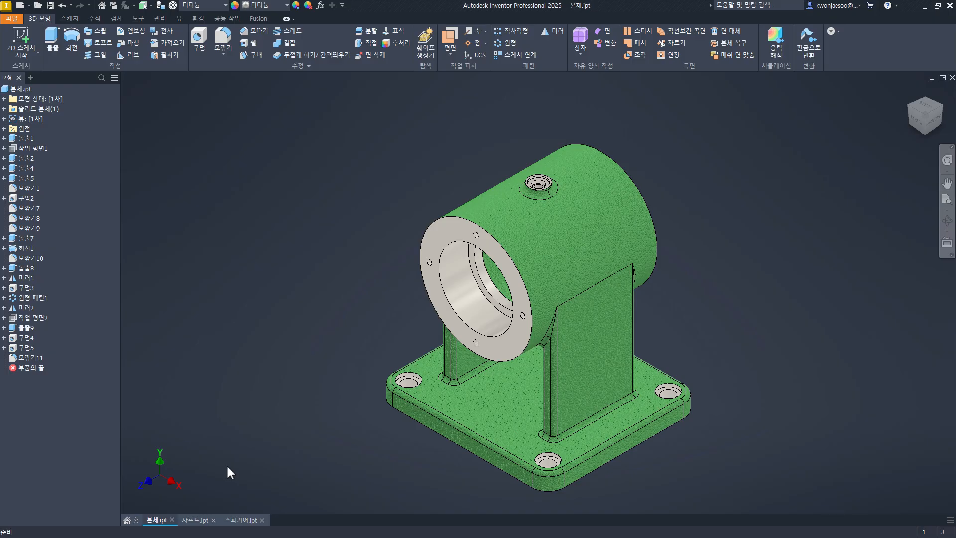
Hide the document tabs (문서 탭) through the user interface visibility settings and show them again.
click(181, 15)
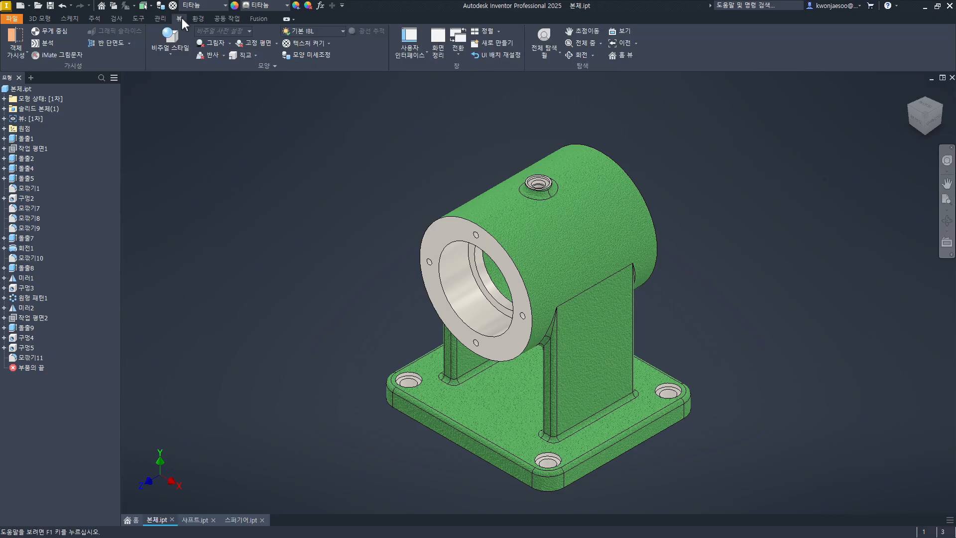
click(411, 52)
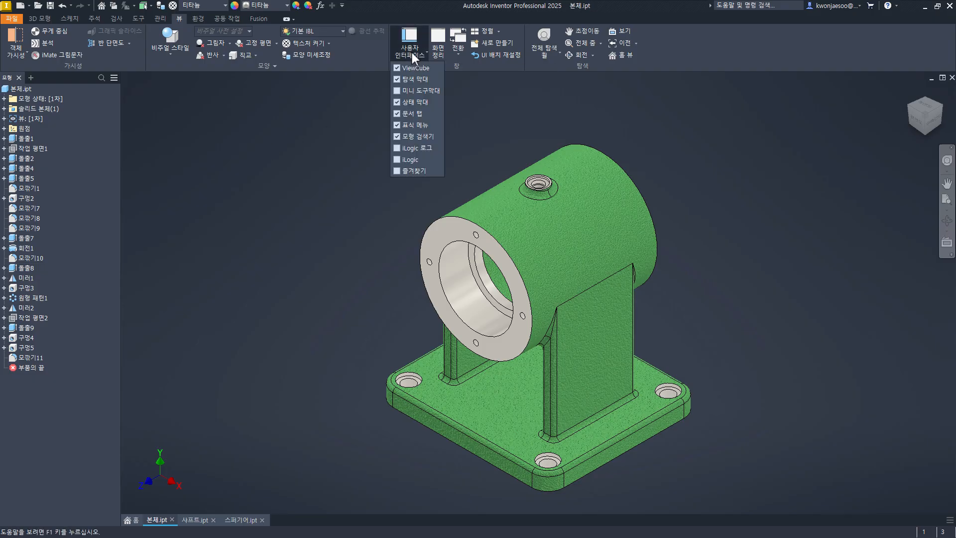
click(396, 114)
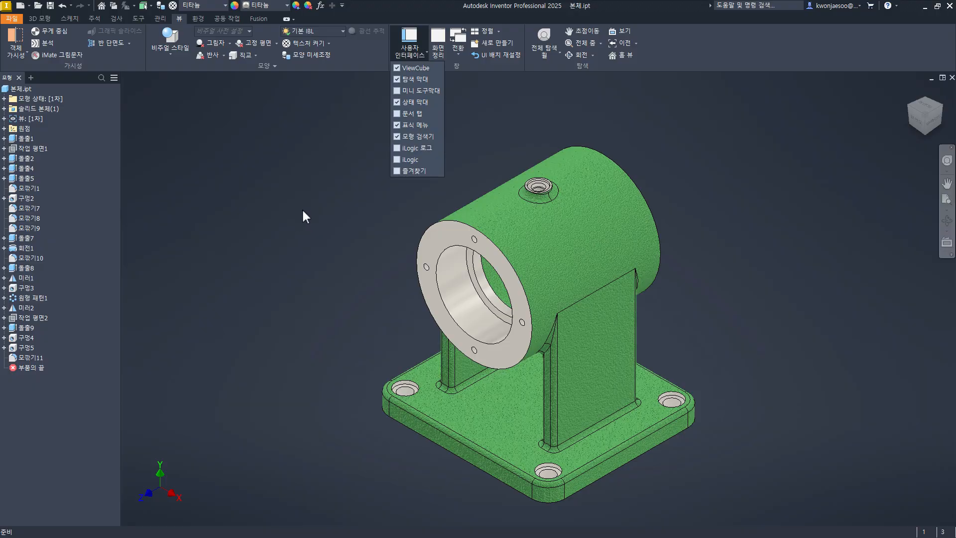
click(397, 113)
click(299, 304)
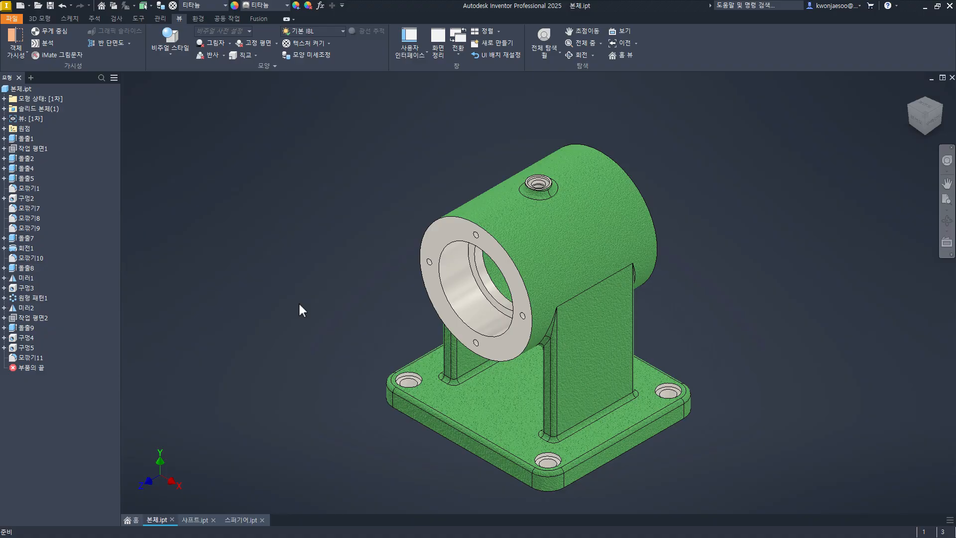
click(41, 18)
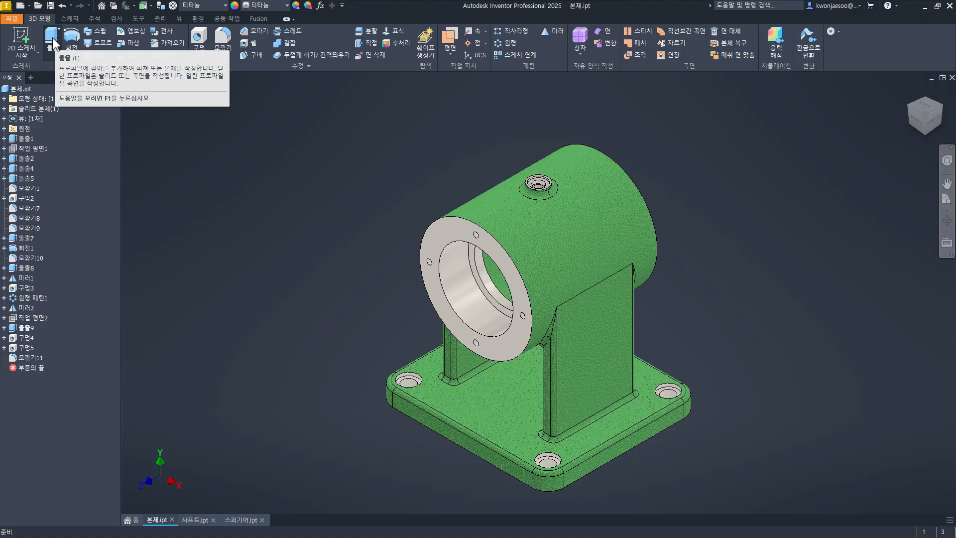
click(21, 40)
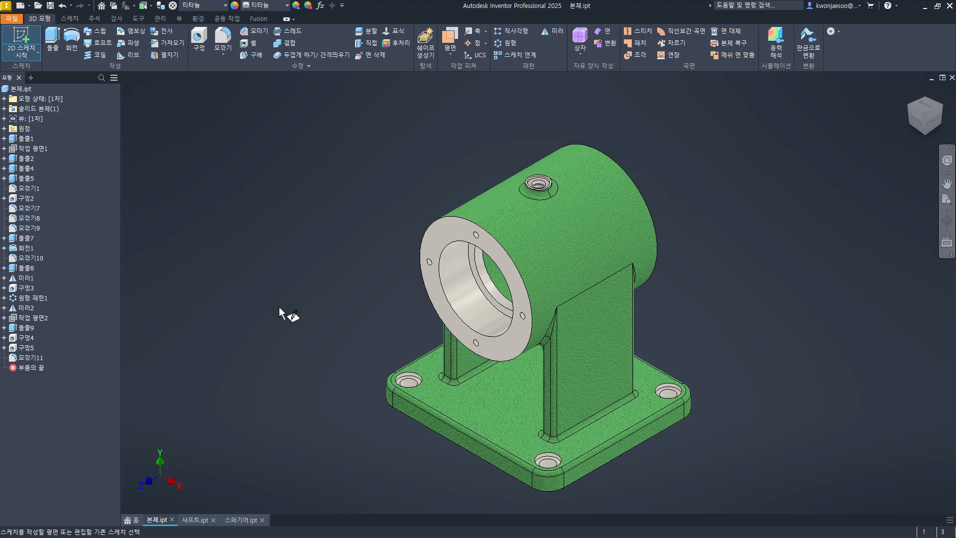
key(Escape)
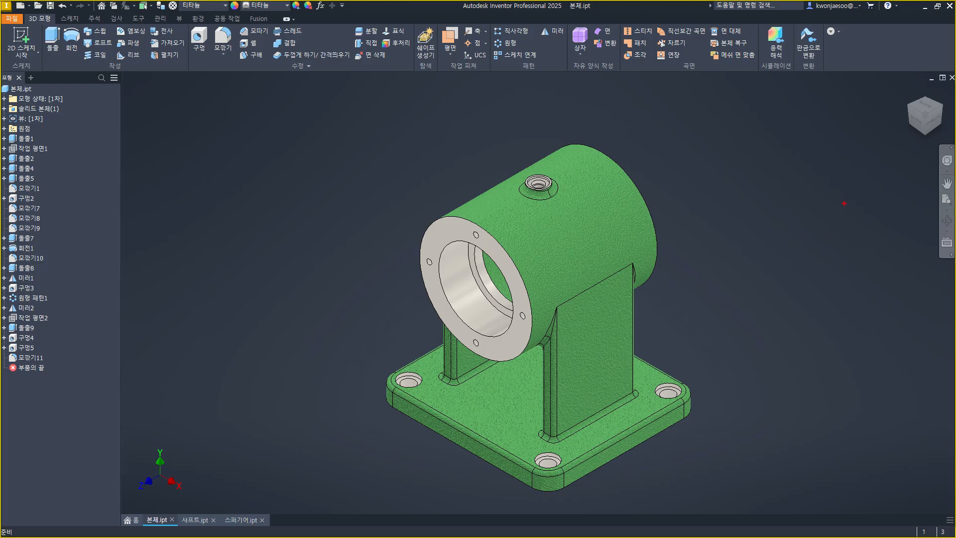
View the housing from the top with the ViewCube, rotate that view in its plane, and return to a corner view.
mouse_move(873, 157)
mouse_down()
mouse_move(948, 129)
mouse_move(949, 91)
mouse_move(940, 98)
mouse_up()
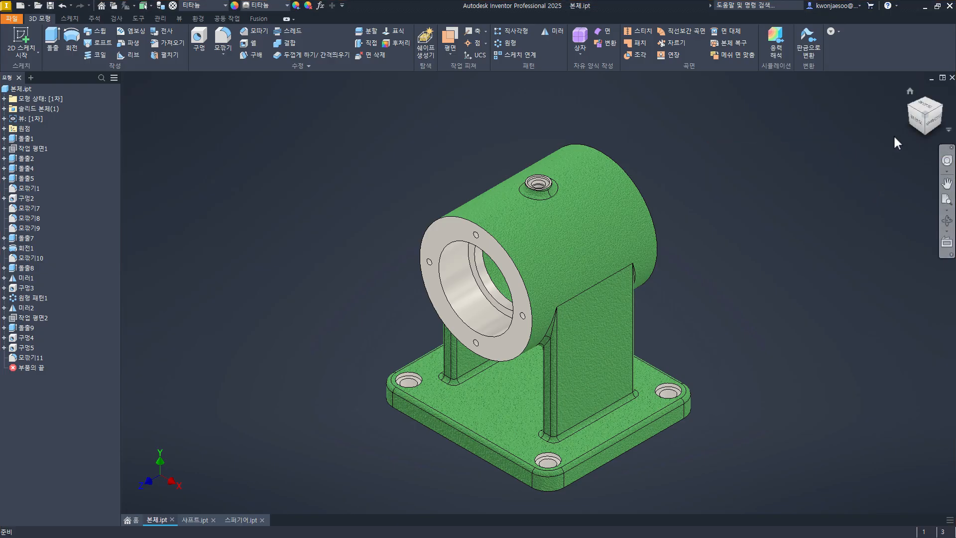
click(916, 124)
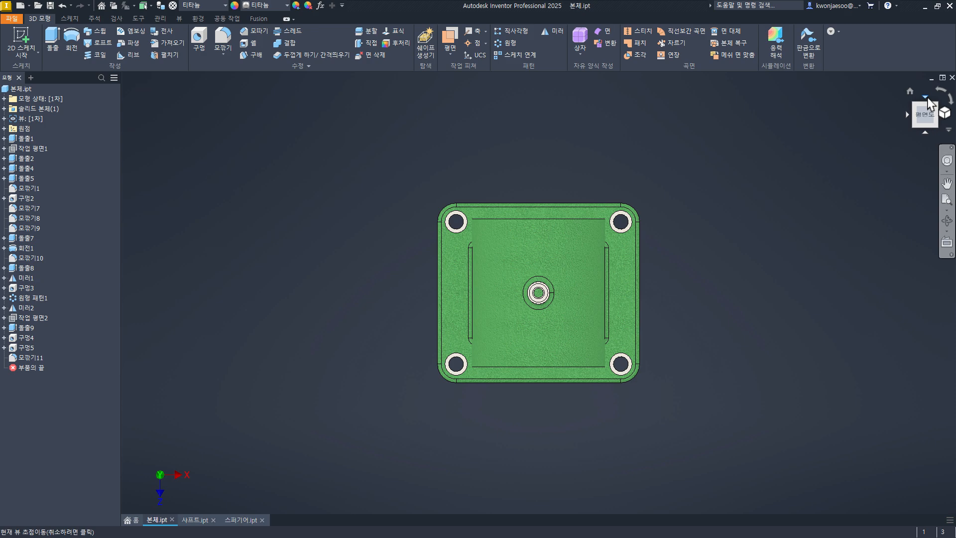
click(949, 99)
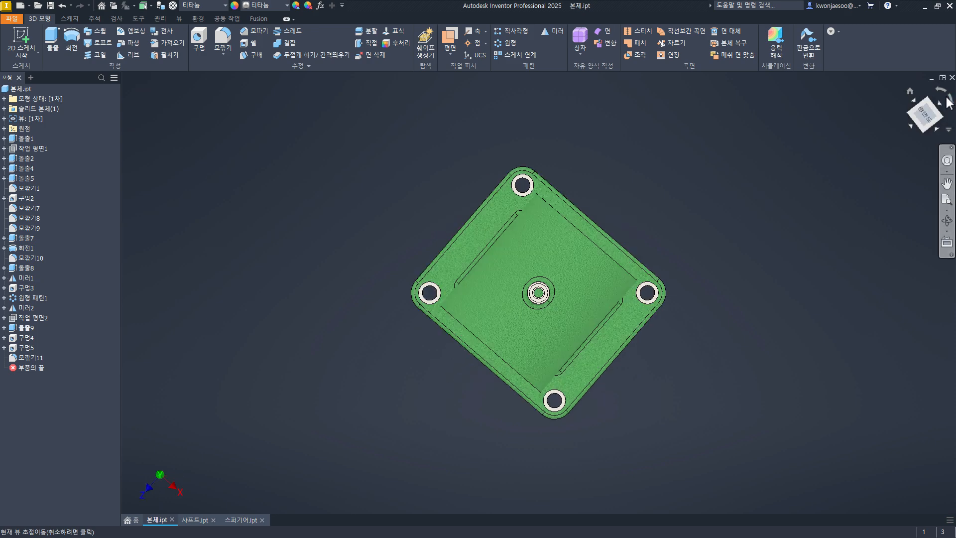
click(946, 99)
click(947, 100)
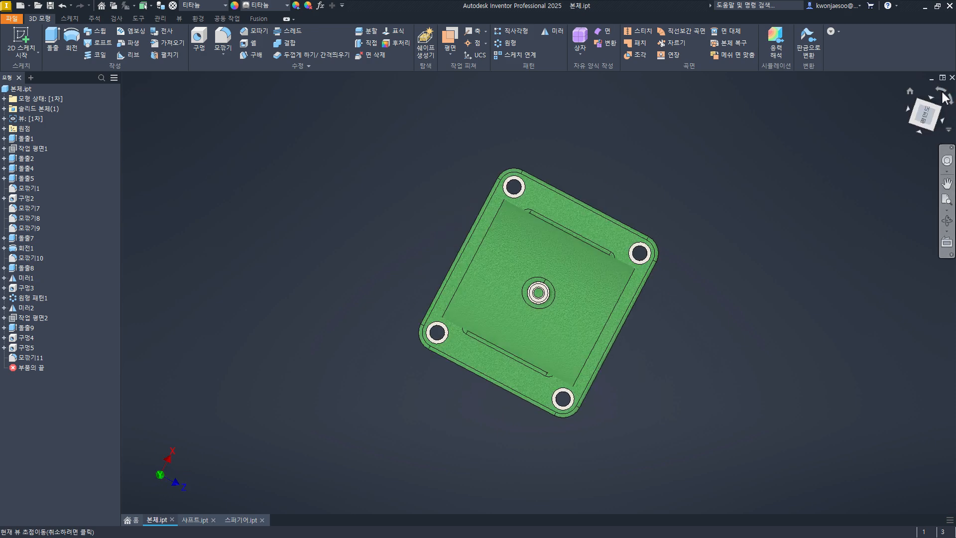
click(949, 100)
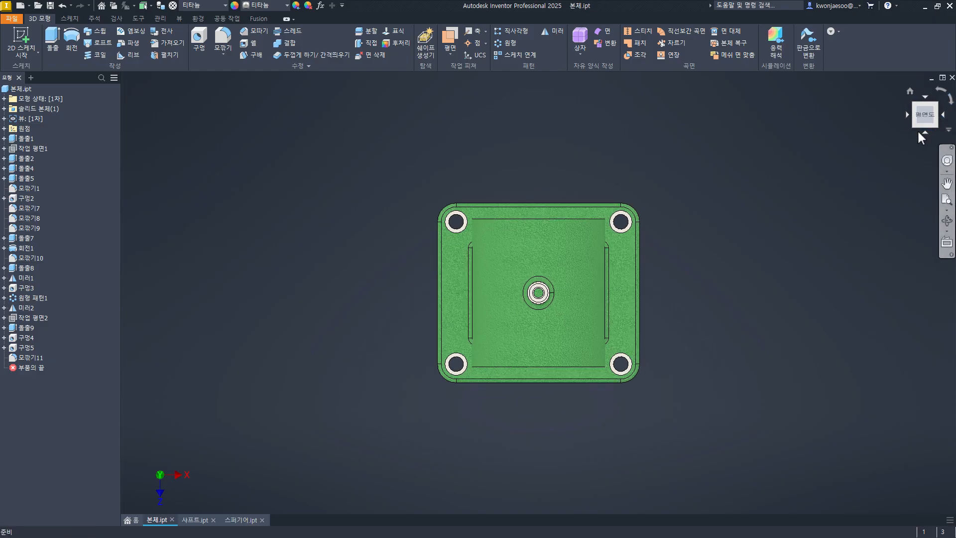
click(914, 125)
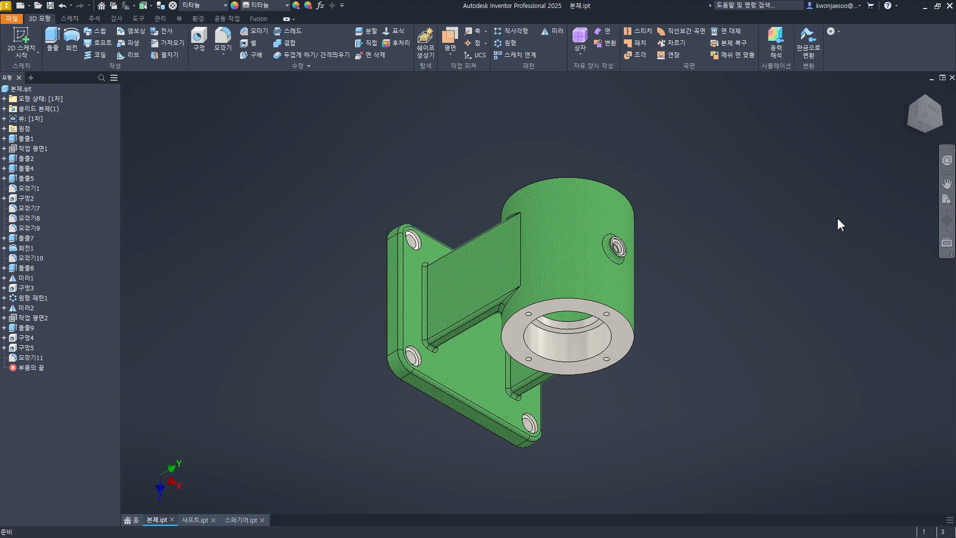
Add the zoom all (줌 전체), zoom window (줌 창) and zoom selected (줌 선택) tools to the navigation bar.
key(ctrl+2)
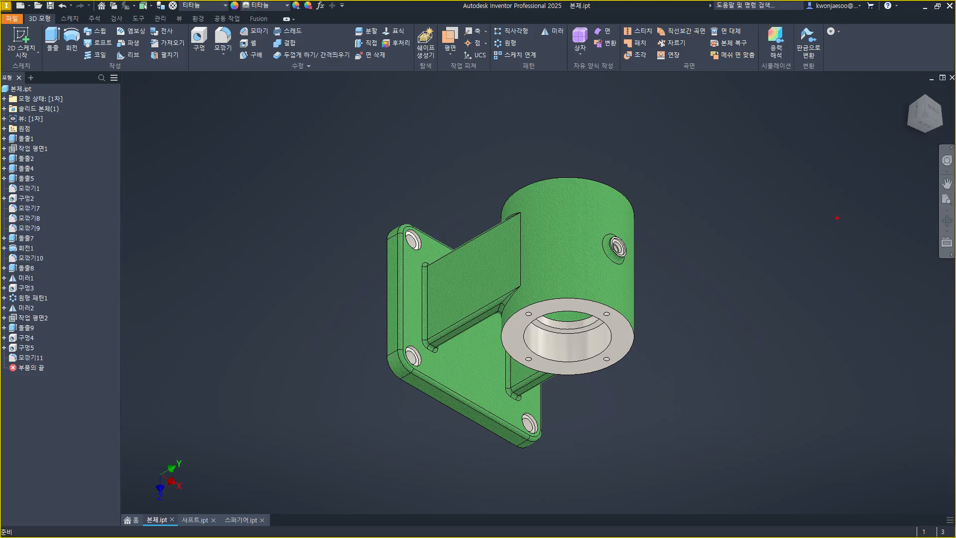
ctrl+shift+drag(934, 139, 955, 260)
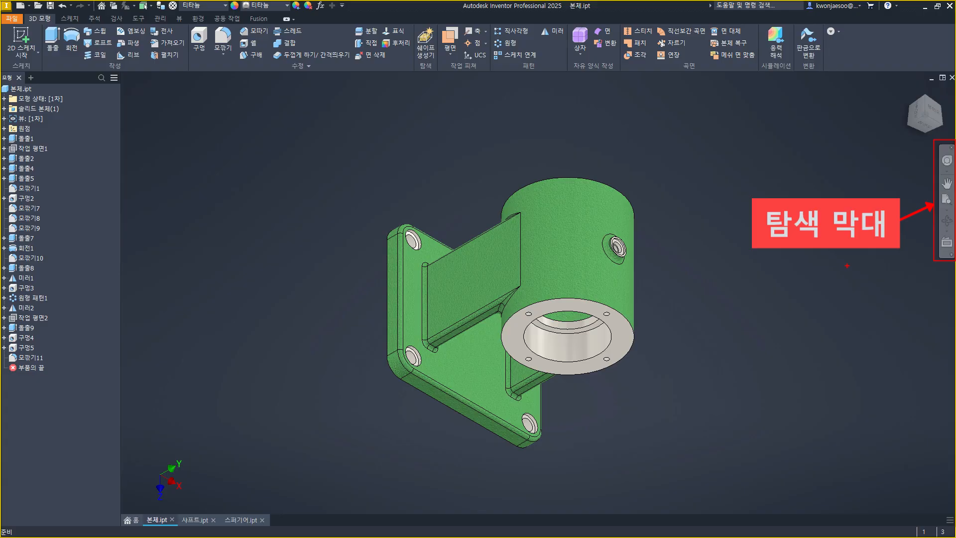
click(951, 255)
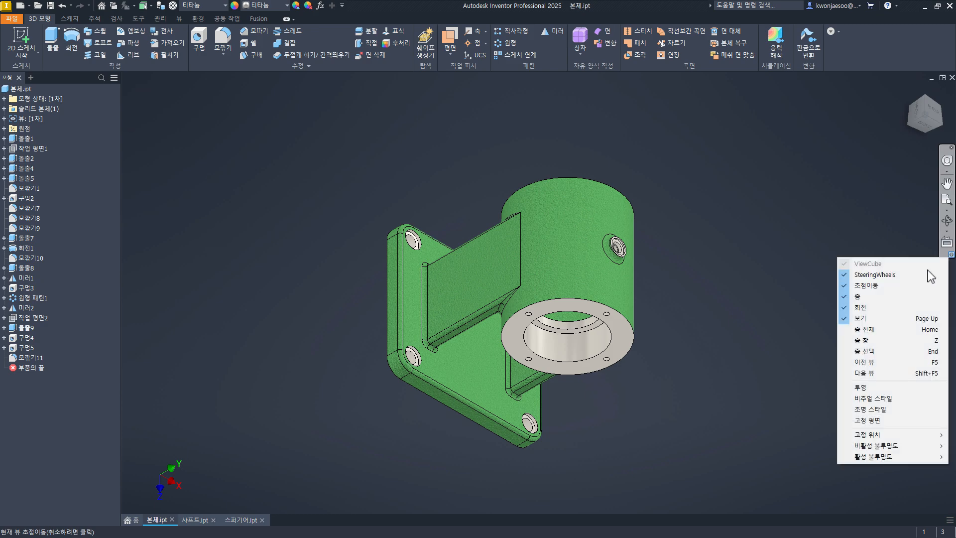
click(876, 351)
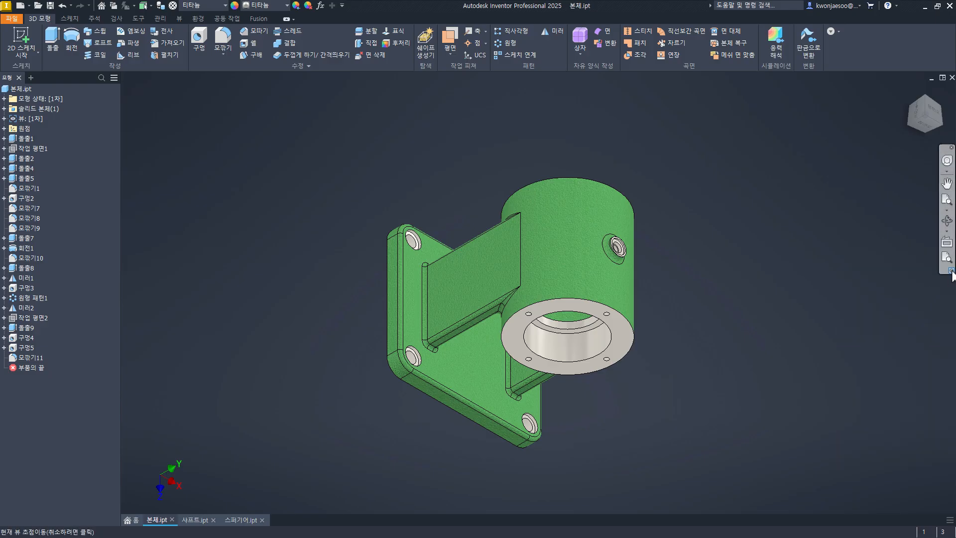
click(911, 356)
click(909, 383)
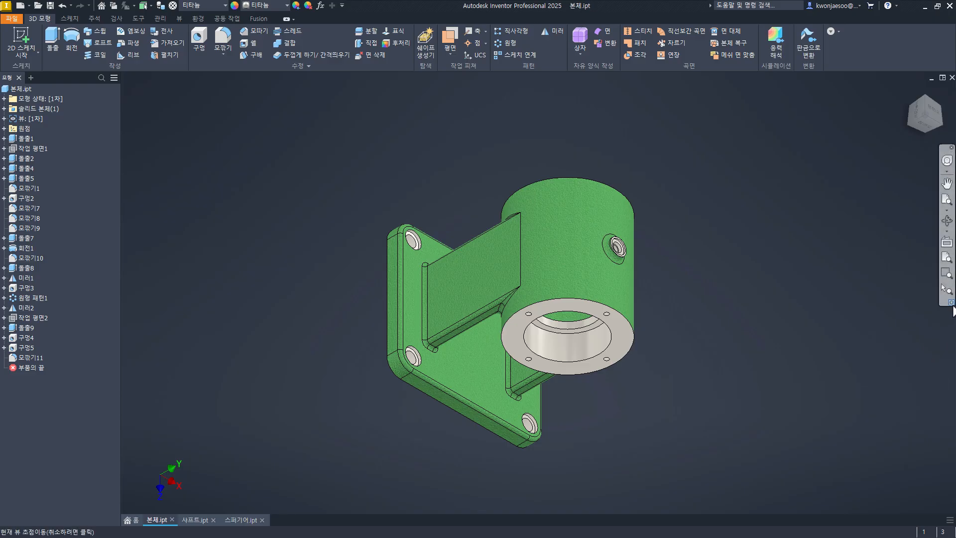
Add previous view (이전 뷰), next view (다음 뷰), projection (투영) and visual style (비주얼 스타일) to the navigation bar.
click(873, 410)
click(866, 433)
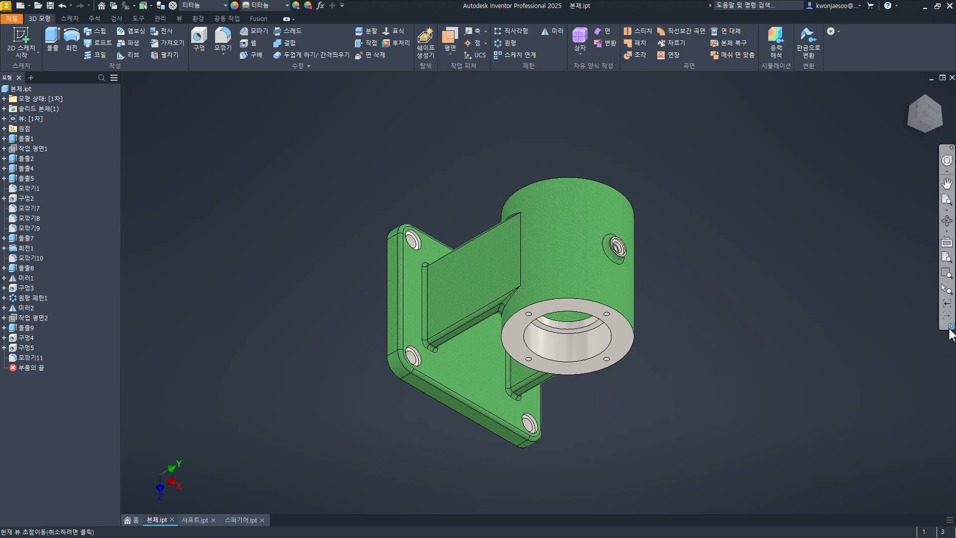
click(865, 457)
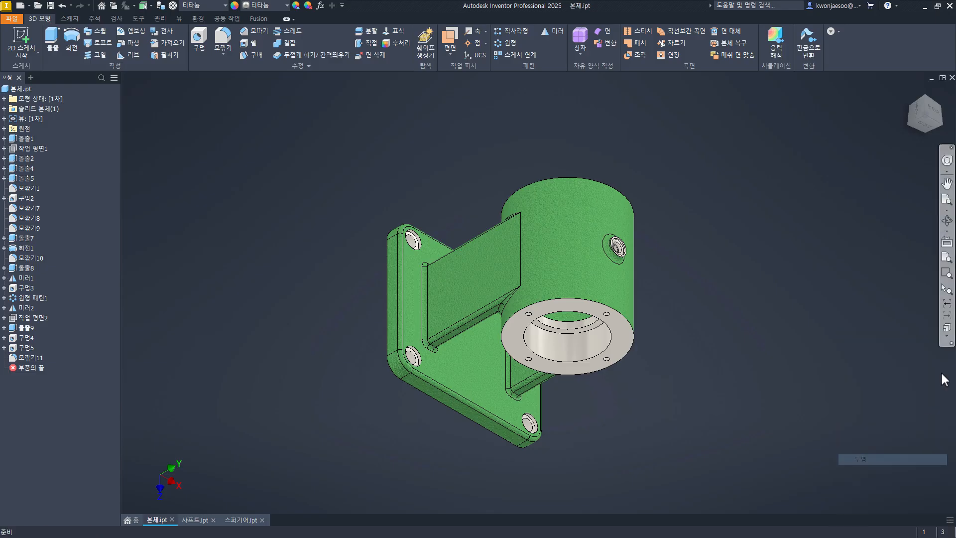
click(951, 344)
click(878, 394)
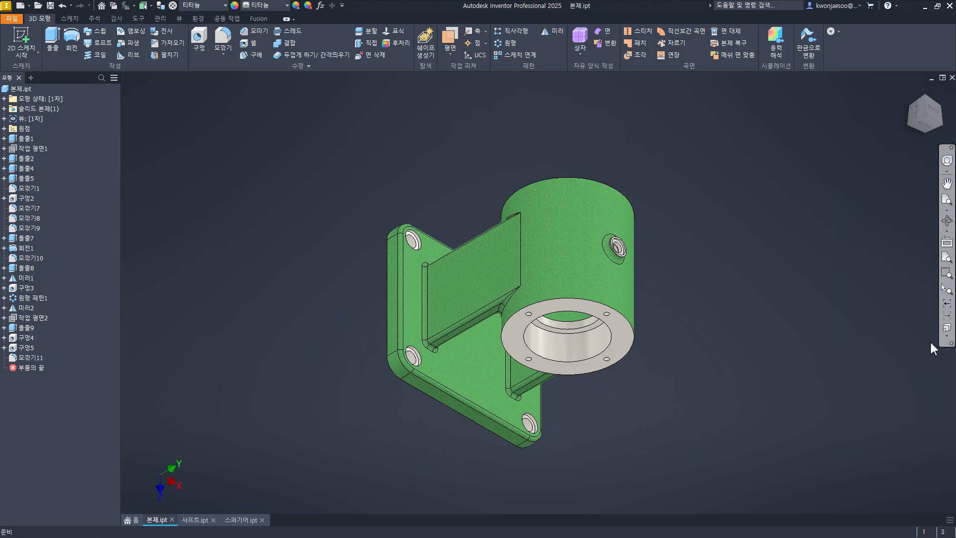
click(951, 344)
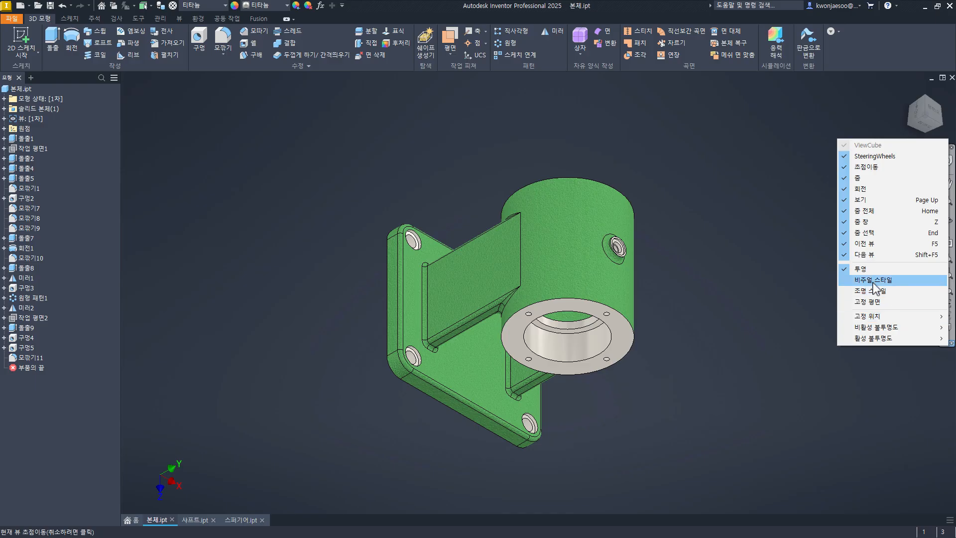
click(873, 280)
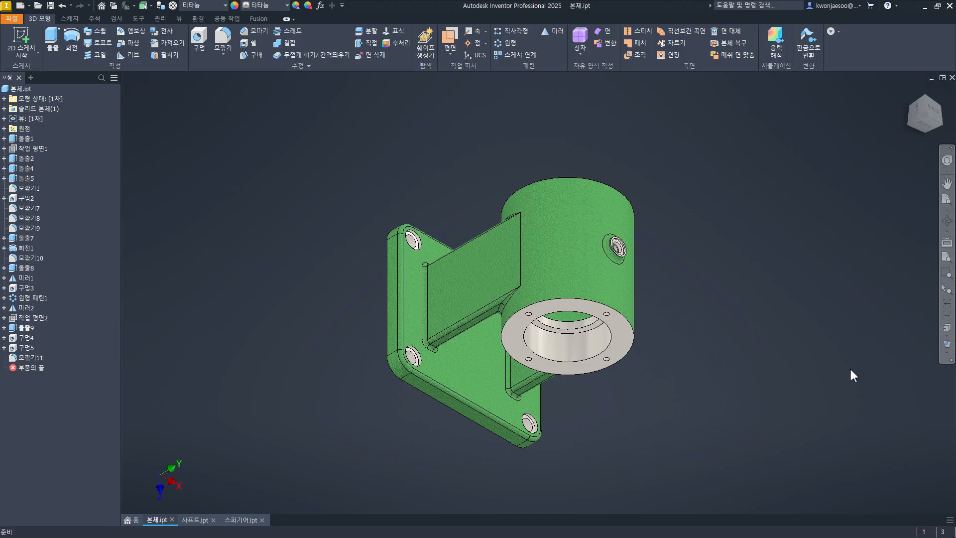
Try the shaded (음영처리) visual style on the housing and switch back to shaded with edges (모서리로 음영처리).
click(947, 344)
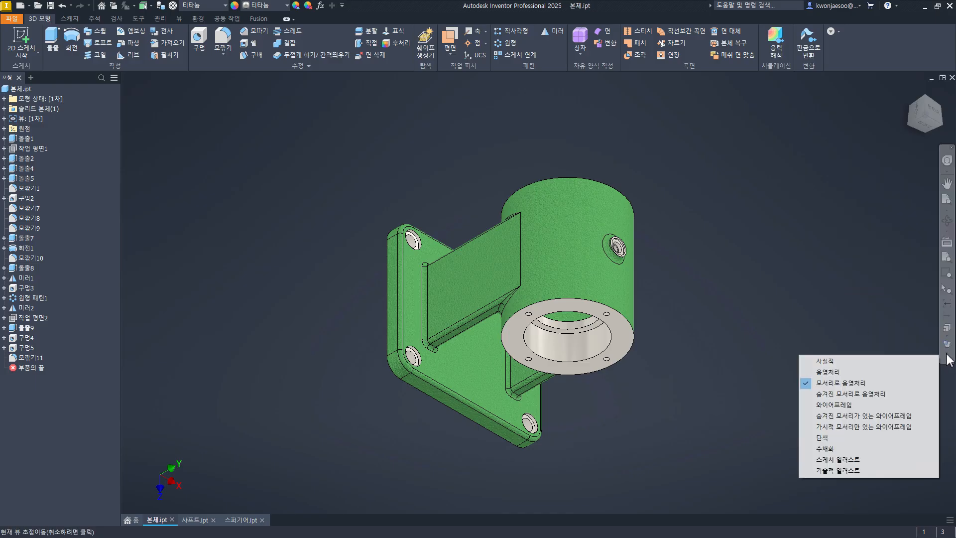
click(854, 373)
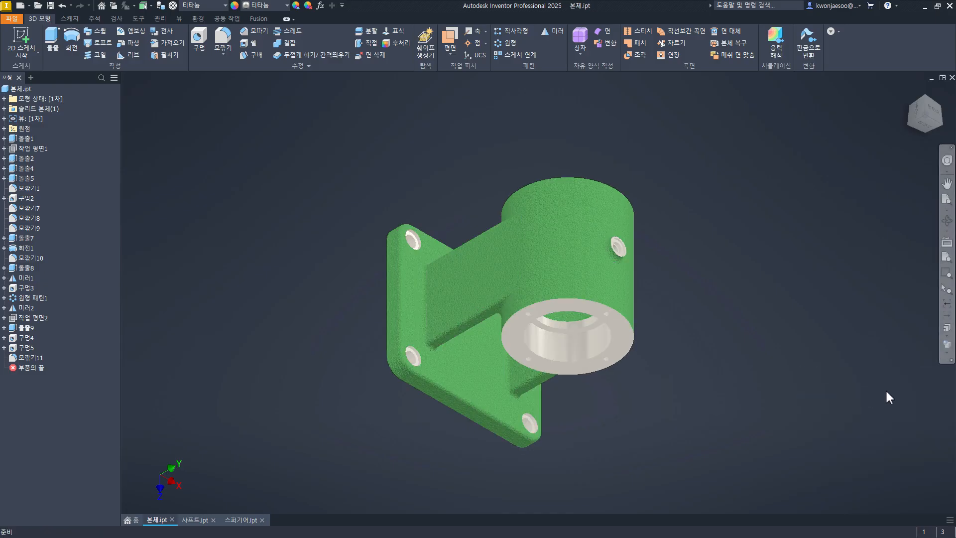
click(946, 353)
click(855, 384)
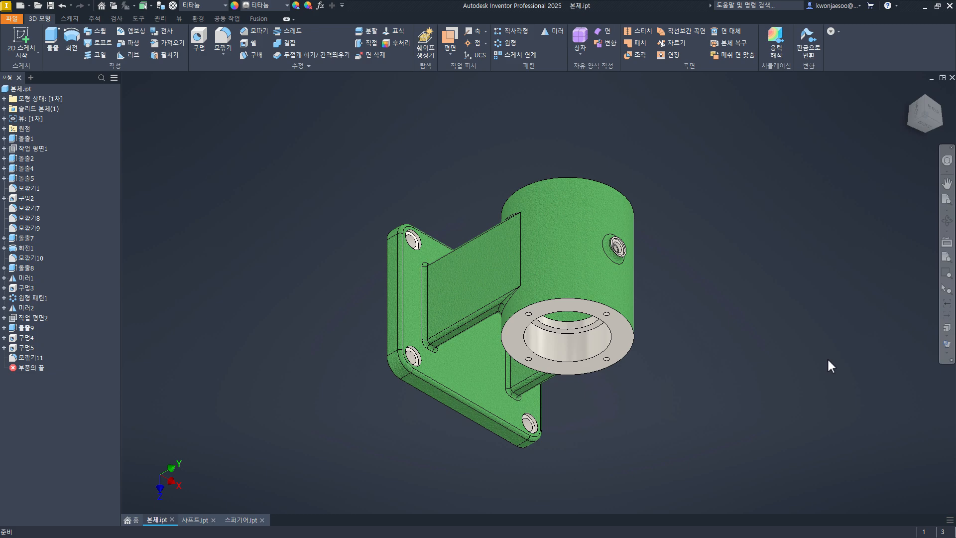
Switch to the shaft part 샤프트.ipt and then to the spur gear part 스퍼기어.ipt using the list of open documents.
click(950, 523)
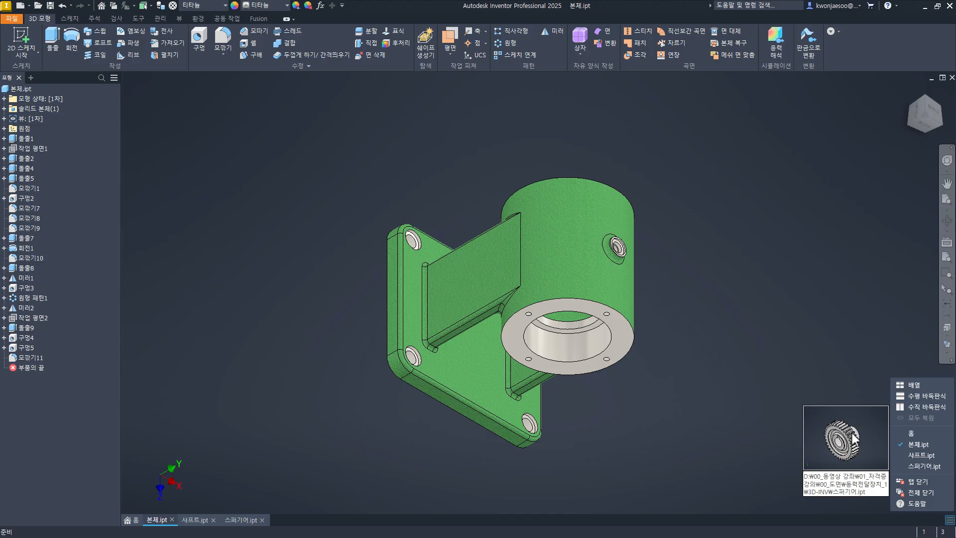
click(918, 455)
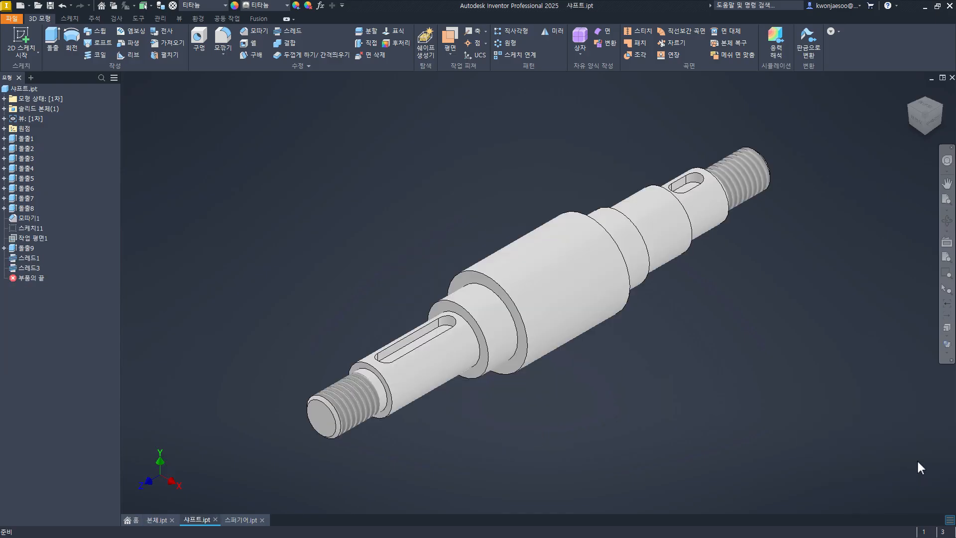
click(950, 520)
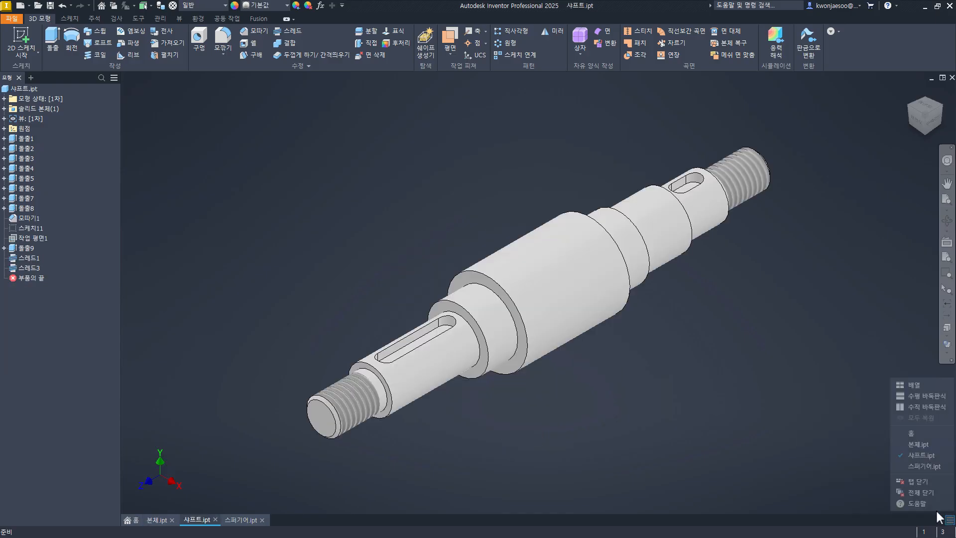
click(919, 466)
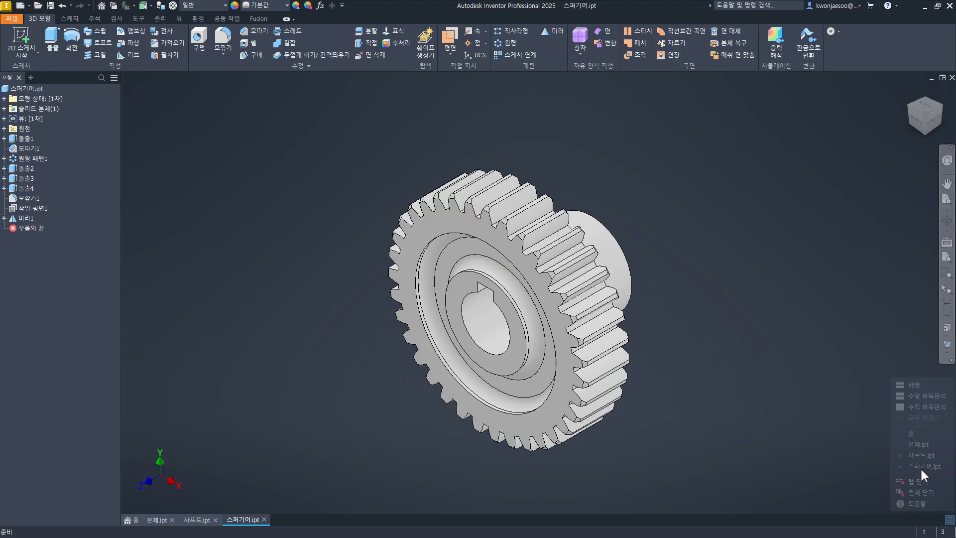
Arrange (배열) the open documents so the housing, shaft and spur gear are shown in separate windows at once.
click(949, 519)
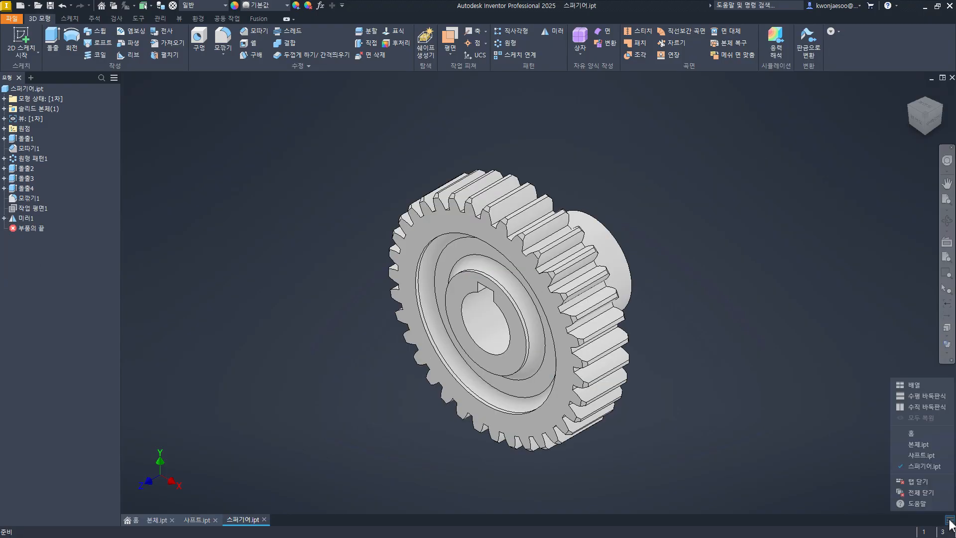
click(909, 387)
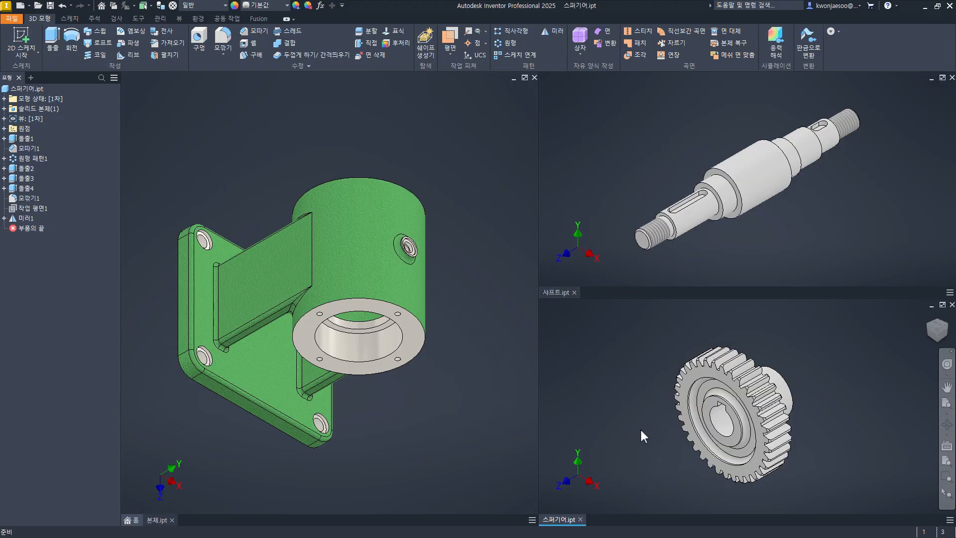